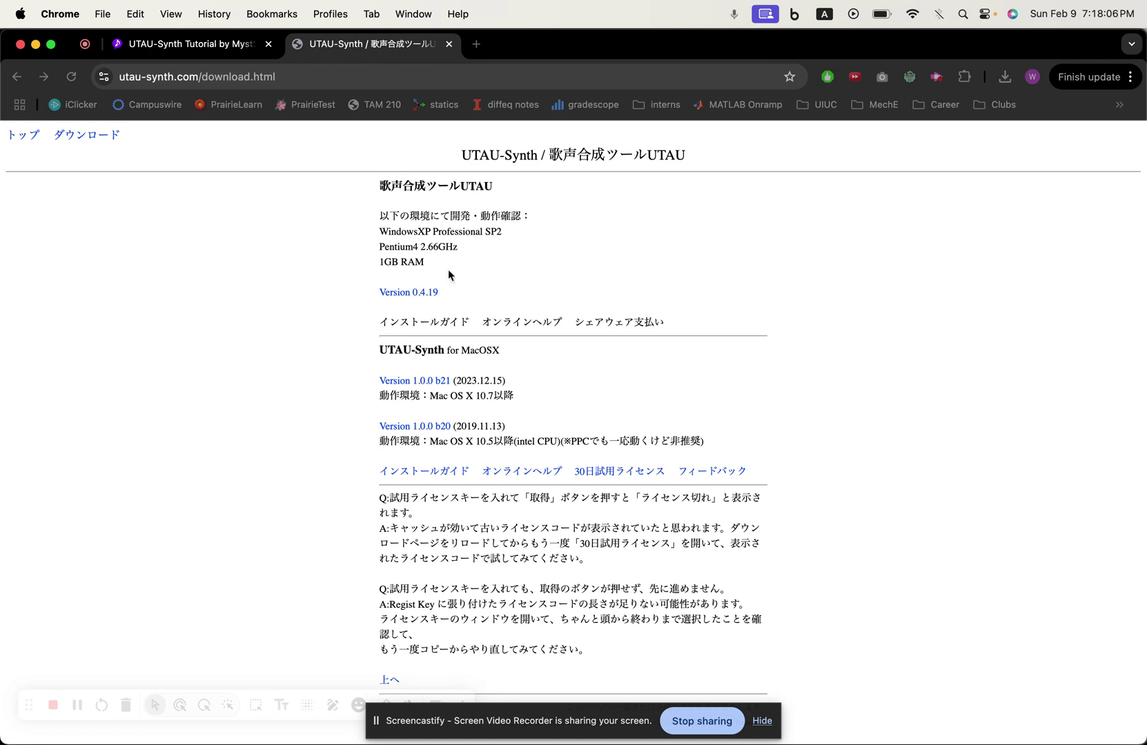
Download the MacOSX .dmg of UTAU-Synth Version 1.0.0 b21 (2023.12.15) from the download page.
double_click(326, 74)
triple_click(327, 74)
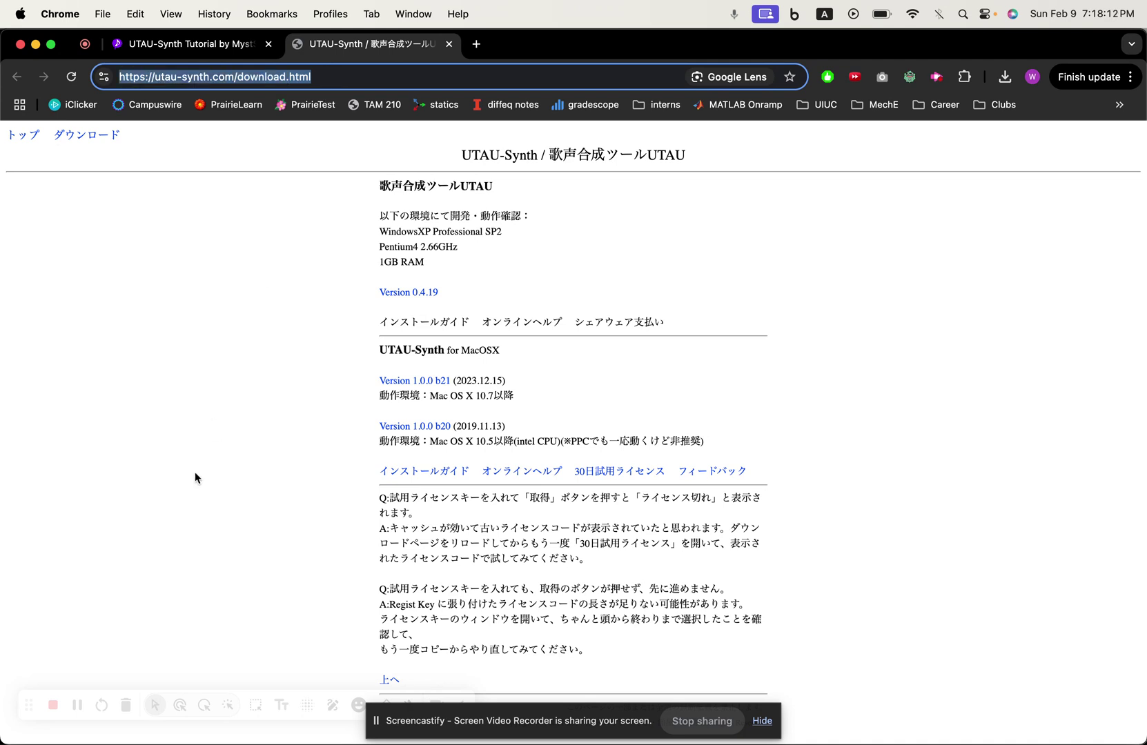
click(243, 289)
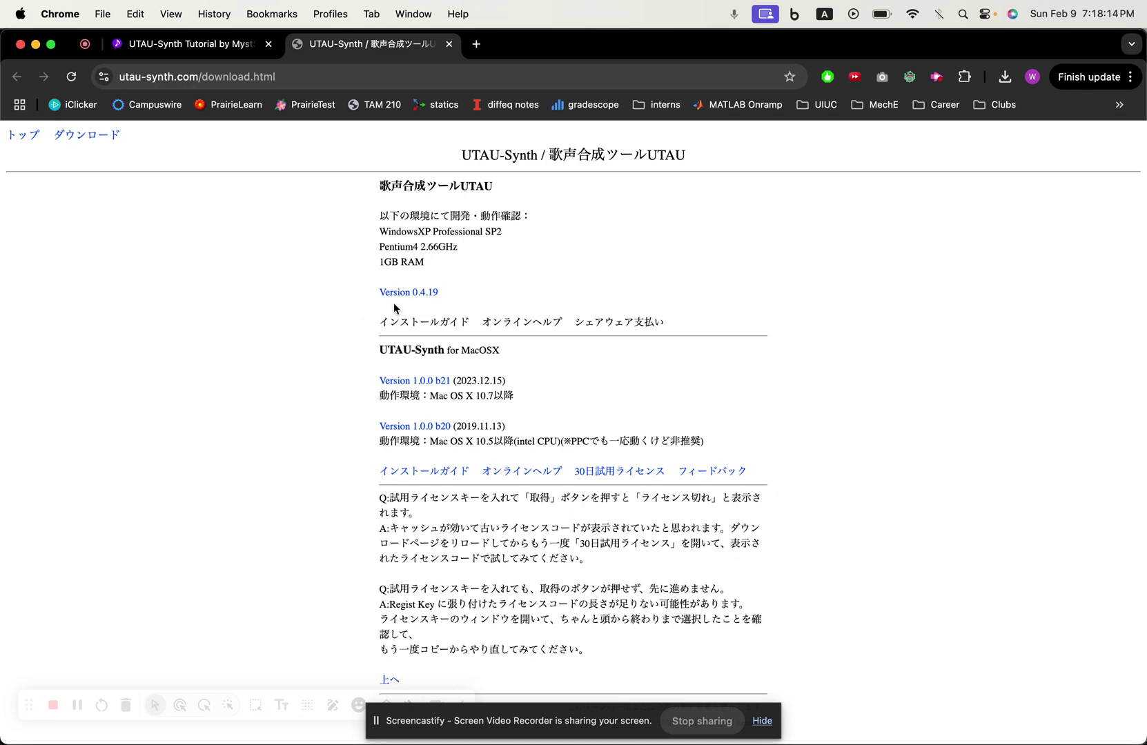
ctrl+scroll(418, 409, up, 5)
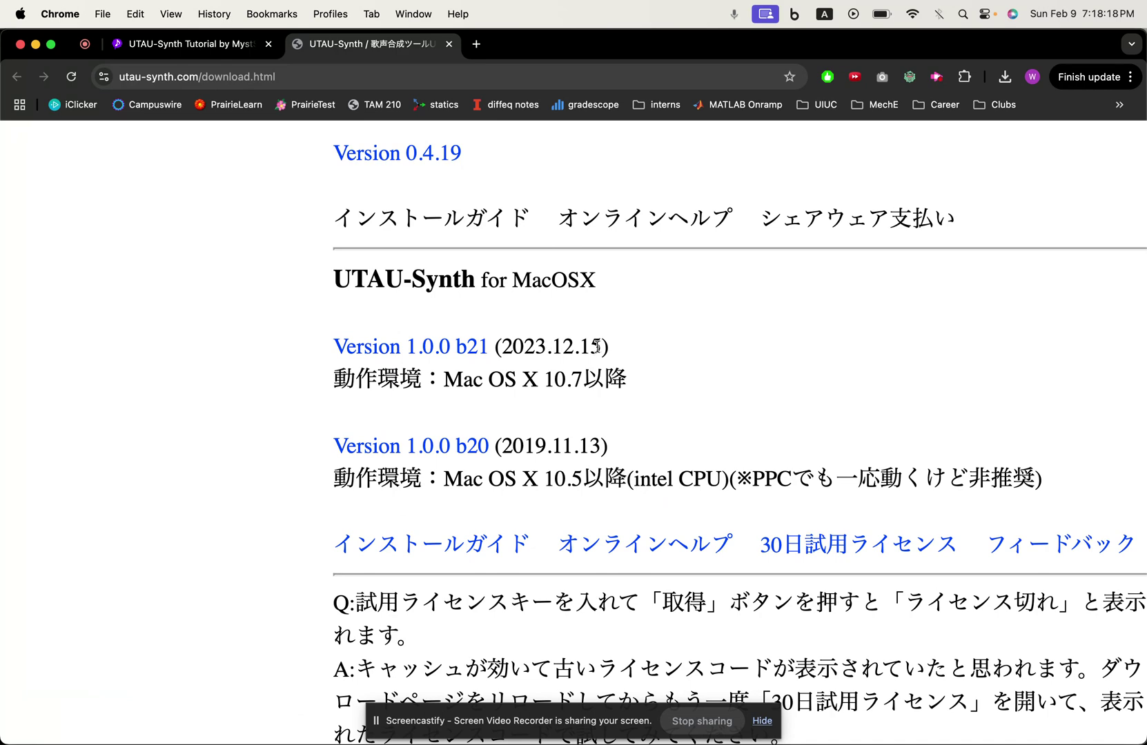
drag(619, 349, 502, 349)
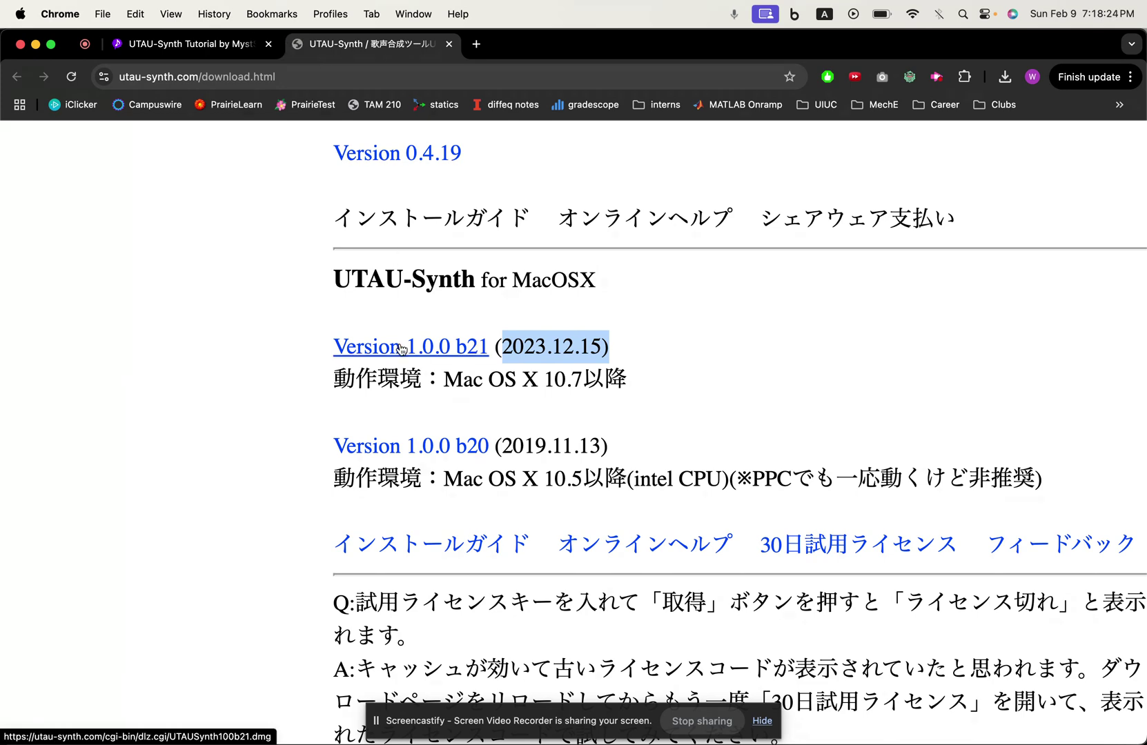
key(super+minus)
key(super+minus)
key(super+minus)
key(super+minus)
key(super+minus)
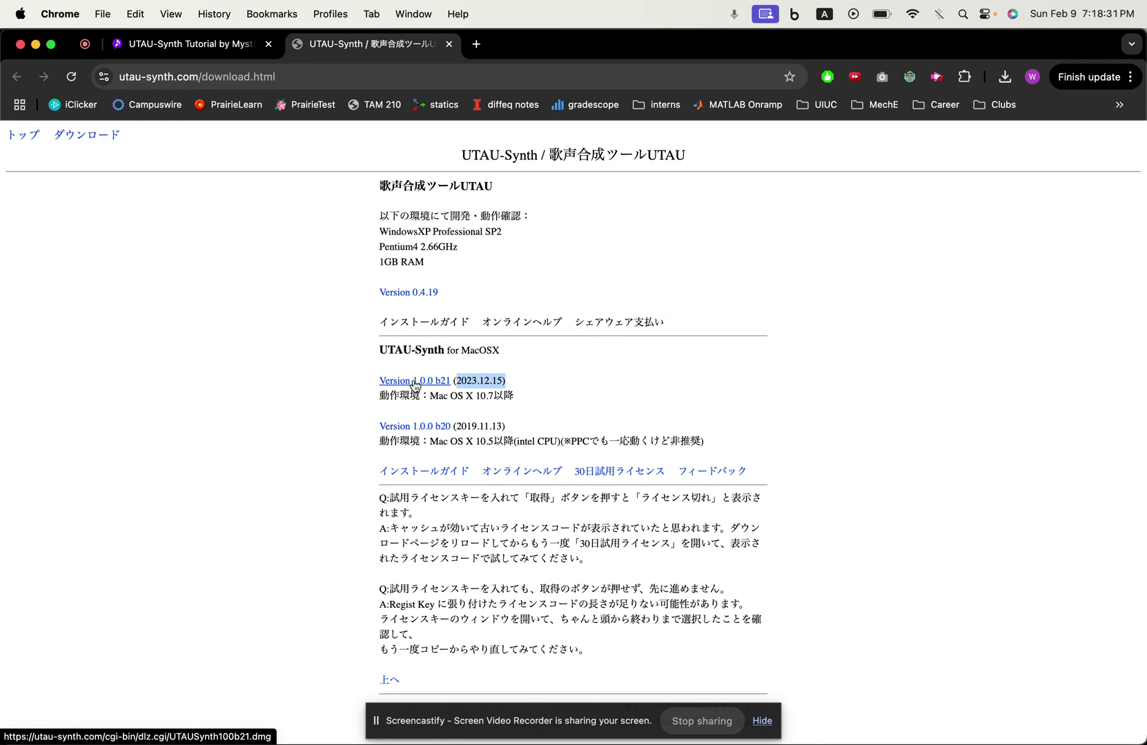
click(414, 383)
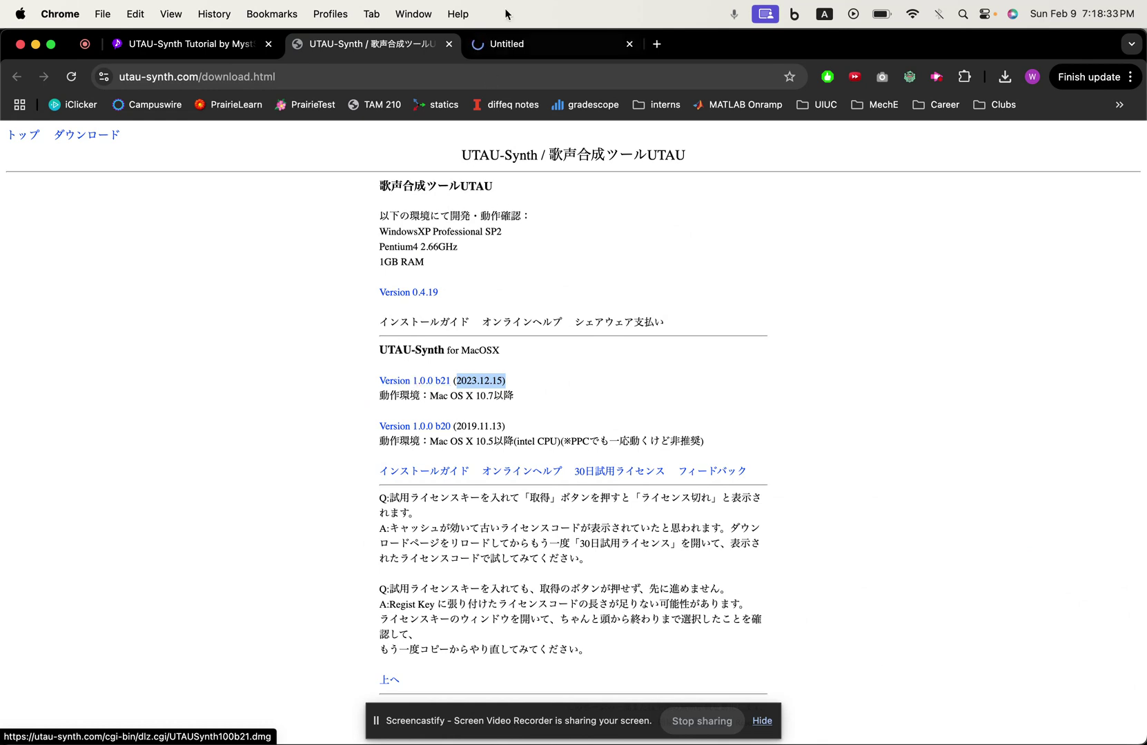
right_click(426, 382)
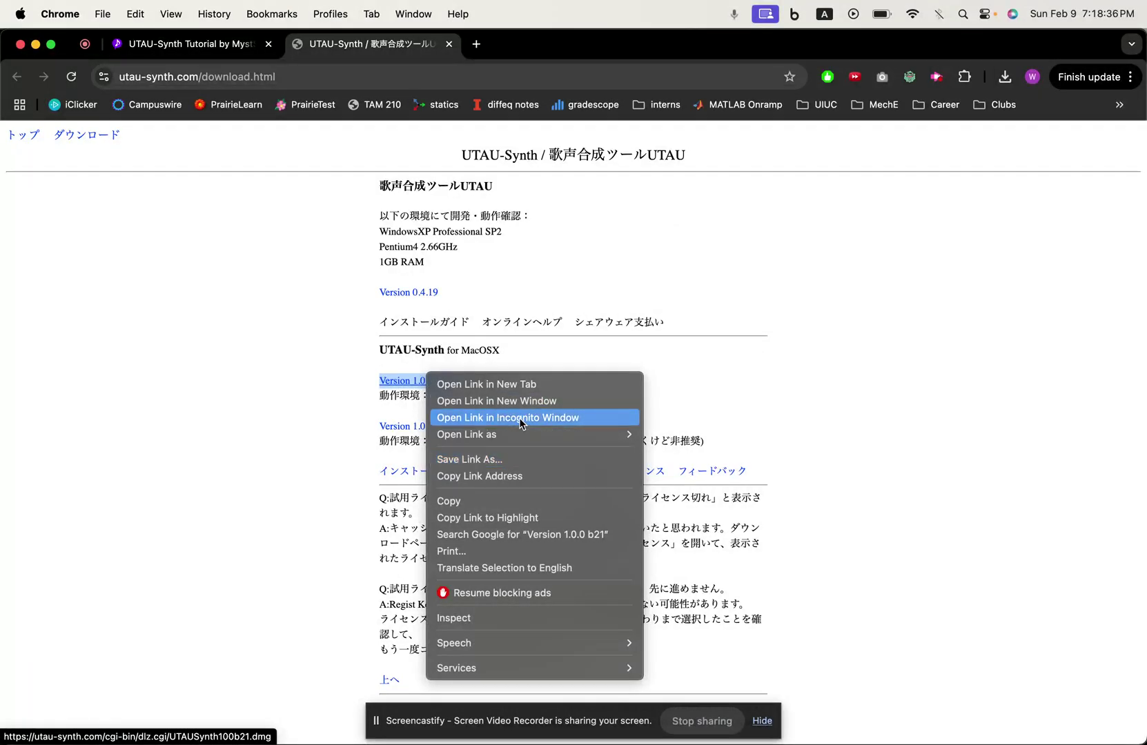
click(569, 347)
click(569, 354)
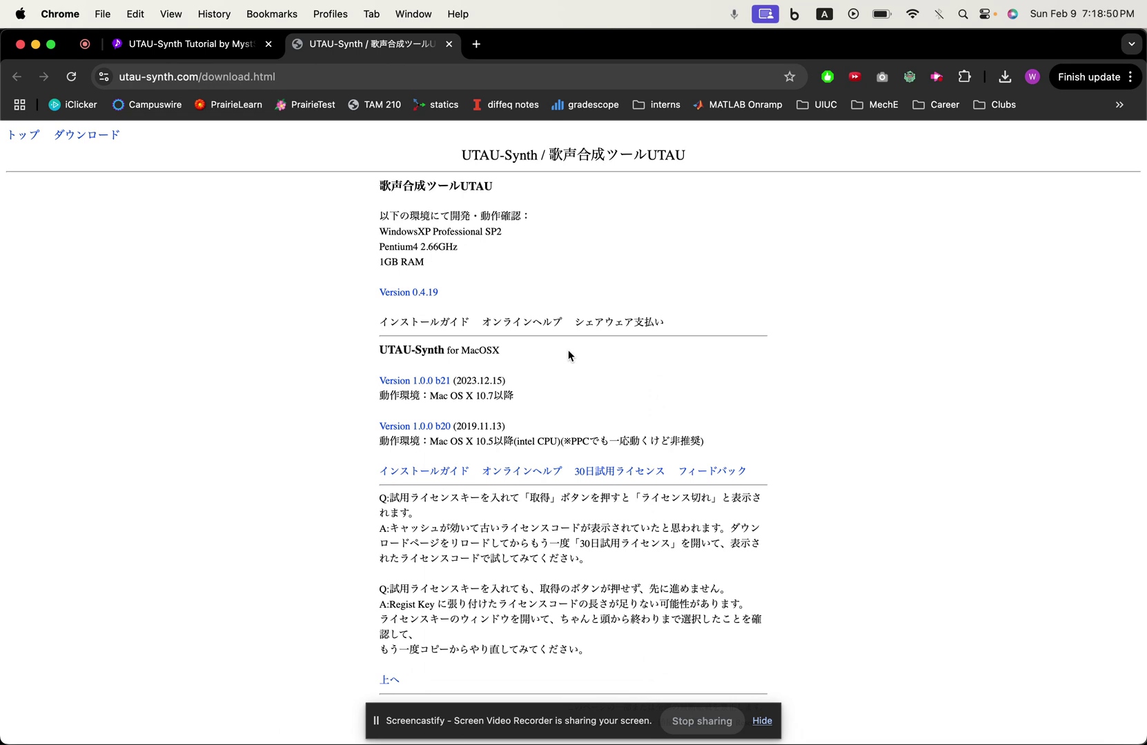
Glance over the UTAU-Synth tutorial tab, then return to the download page.
click(207, 43)
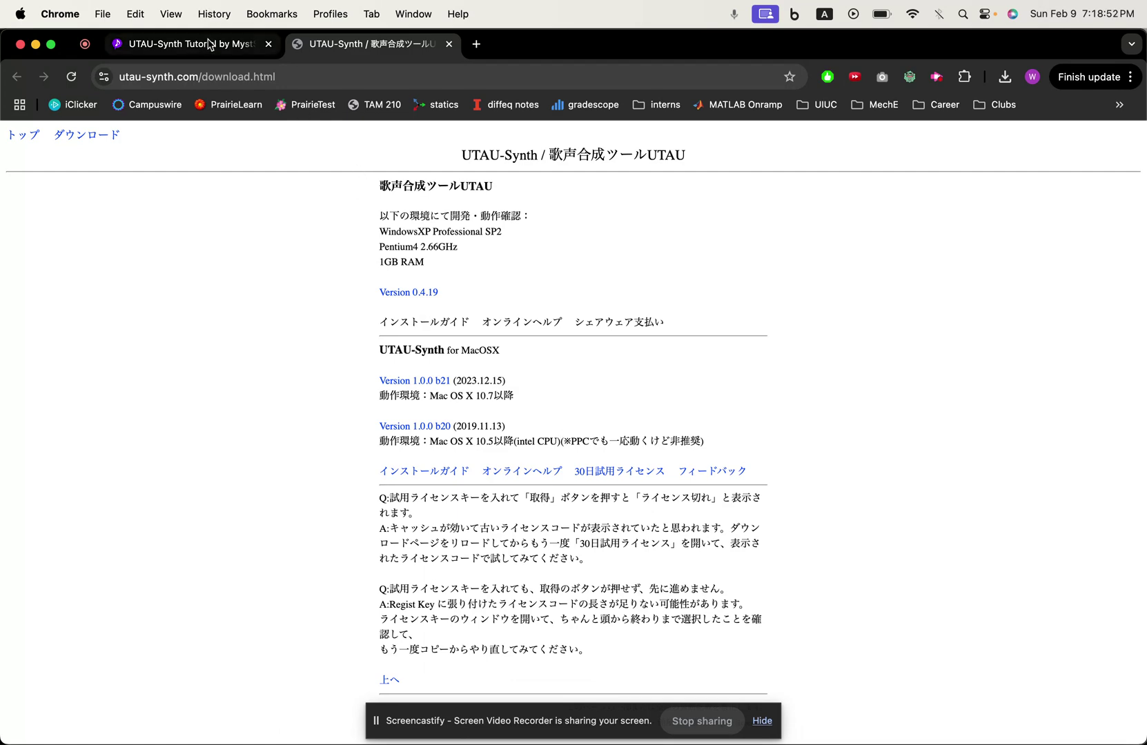
scroll(326, 505, down, 2)
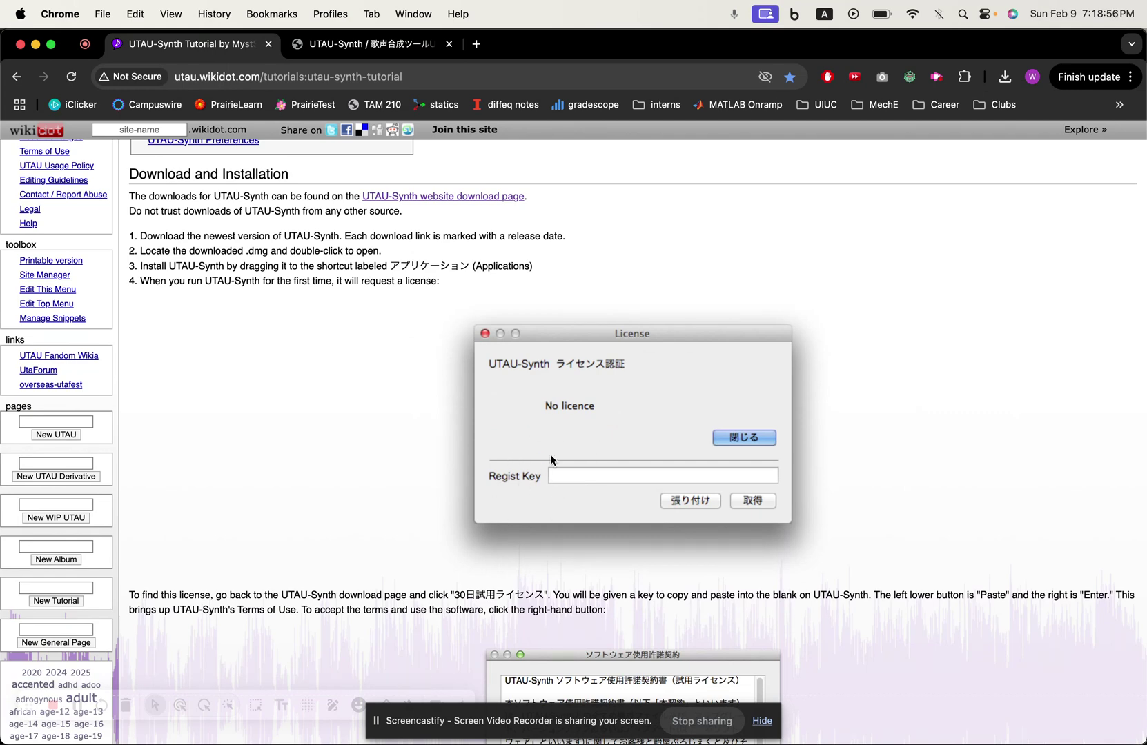
click(400, 45)
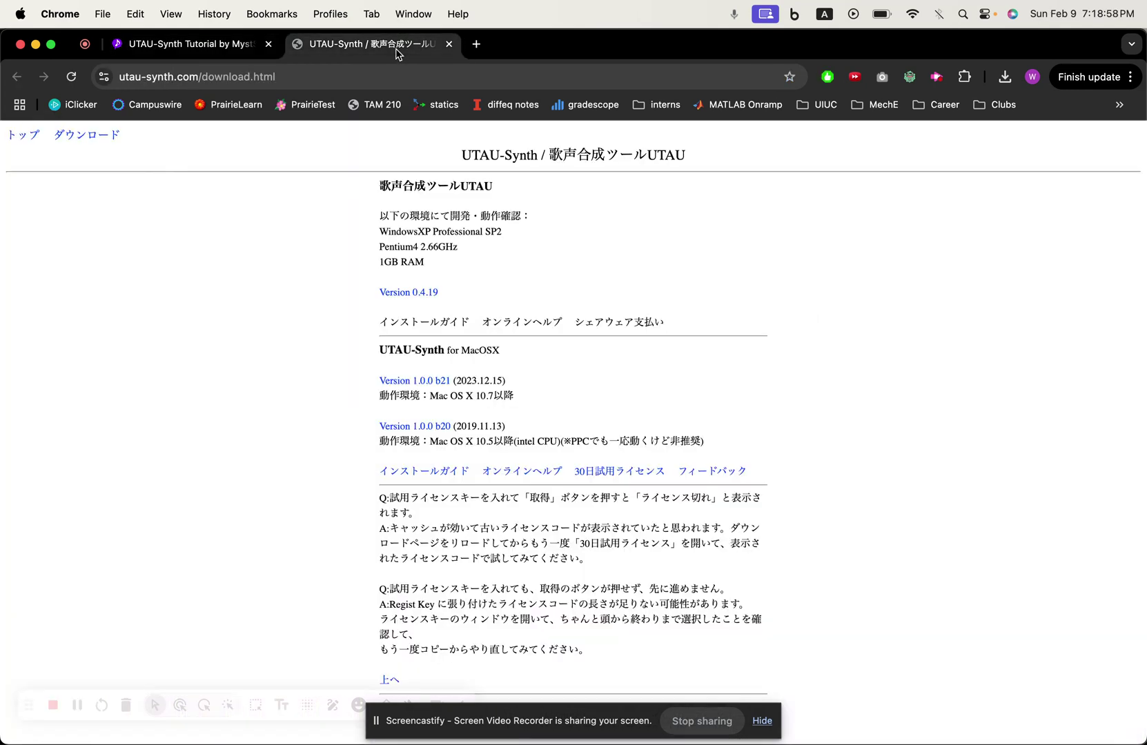
Open the 30日試用ライセンス window, select the trial license code, and close the window.
click(603, 475)
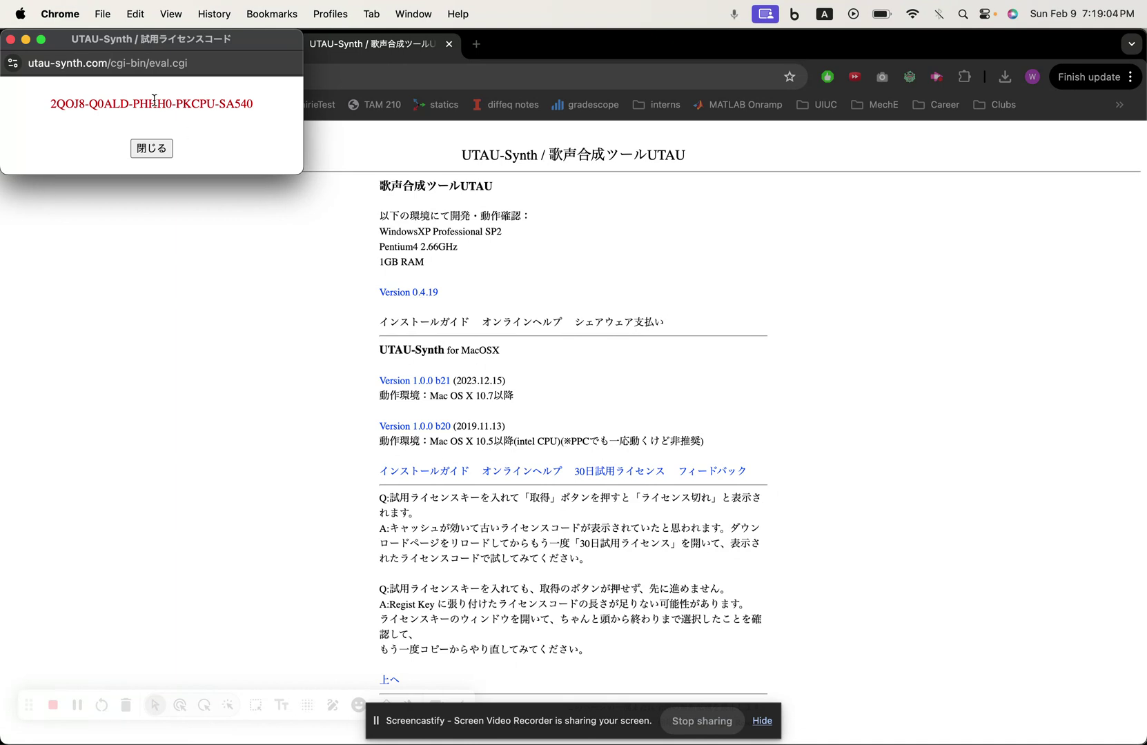
drag(52, 104, 241, 107)
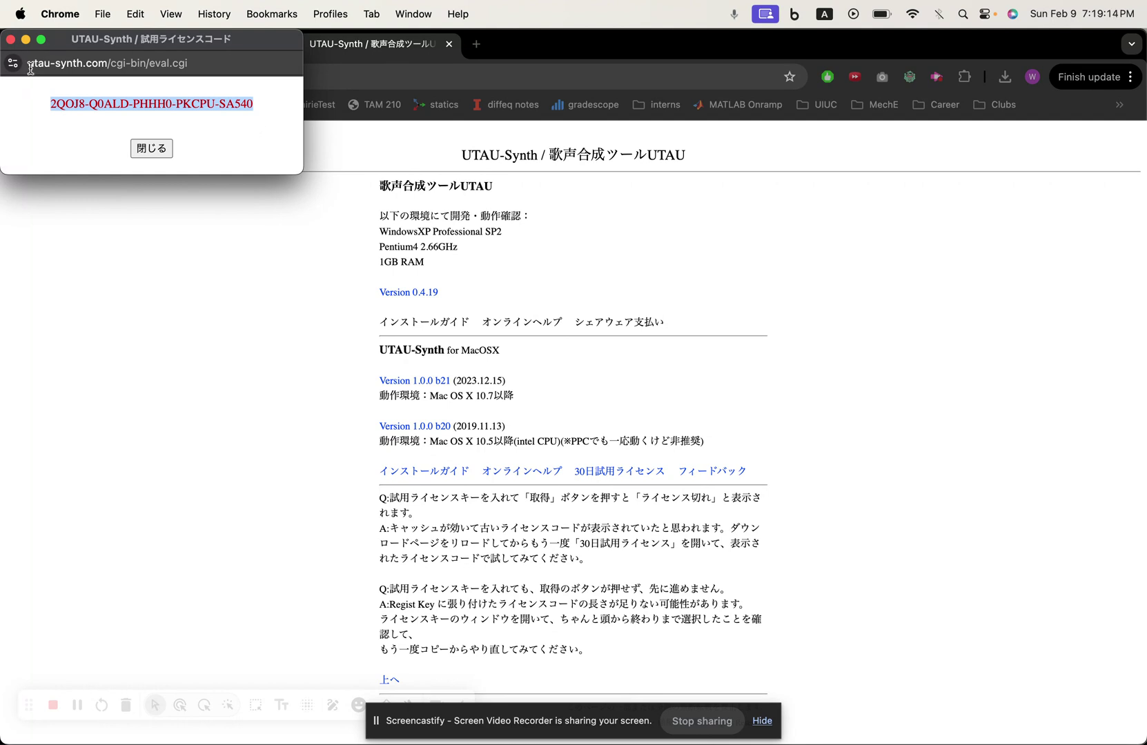
click(11, 40)
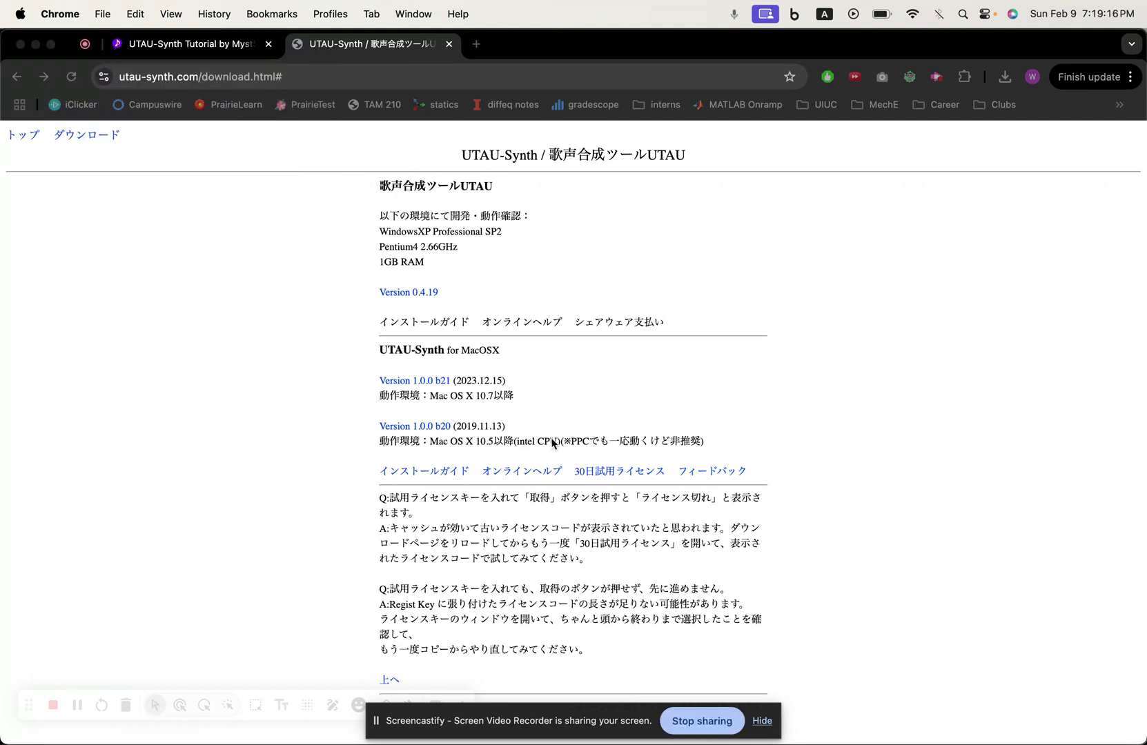
click(592, 472)
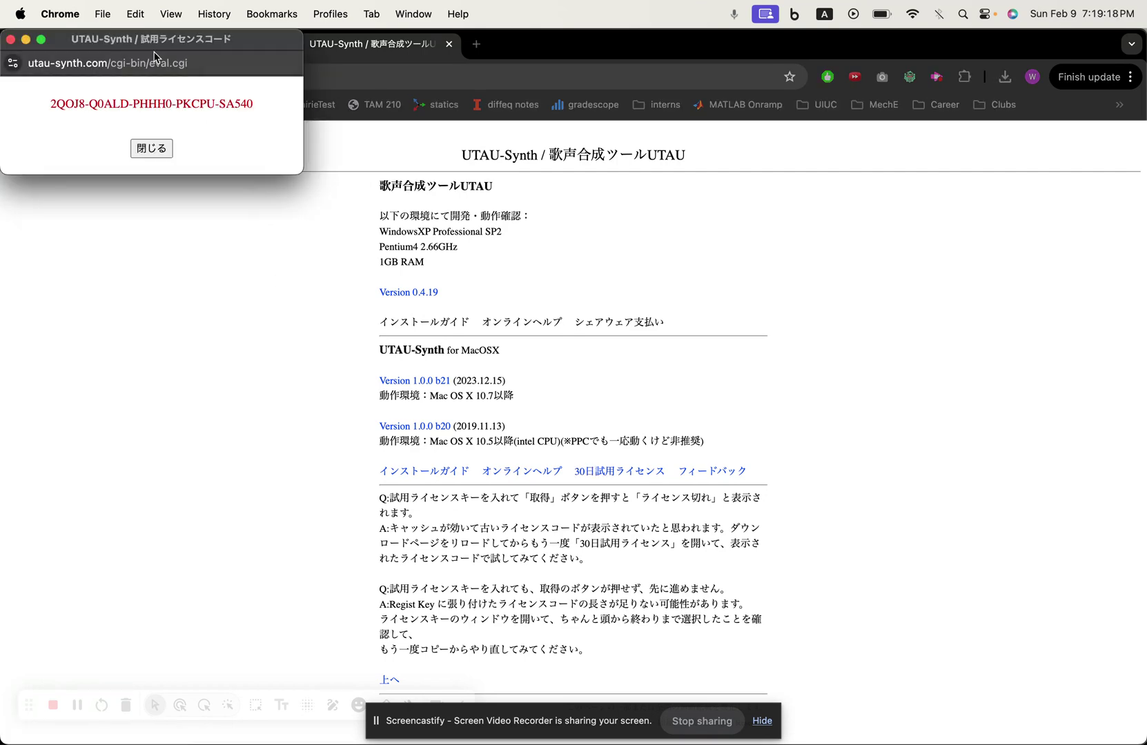
click(11, 40)
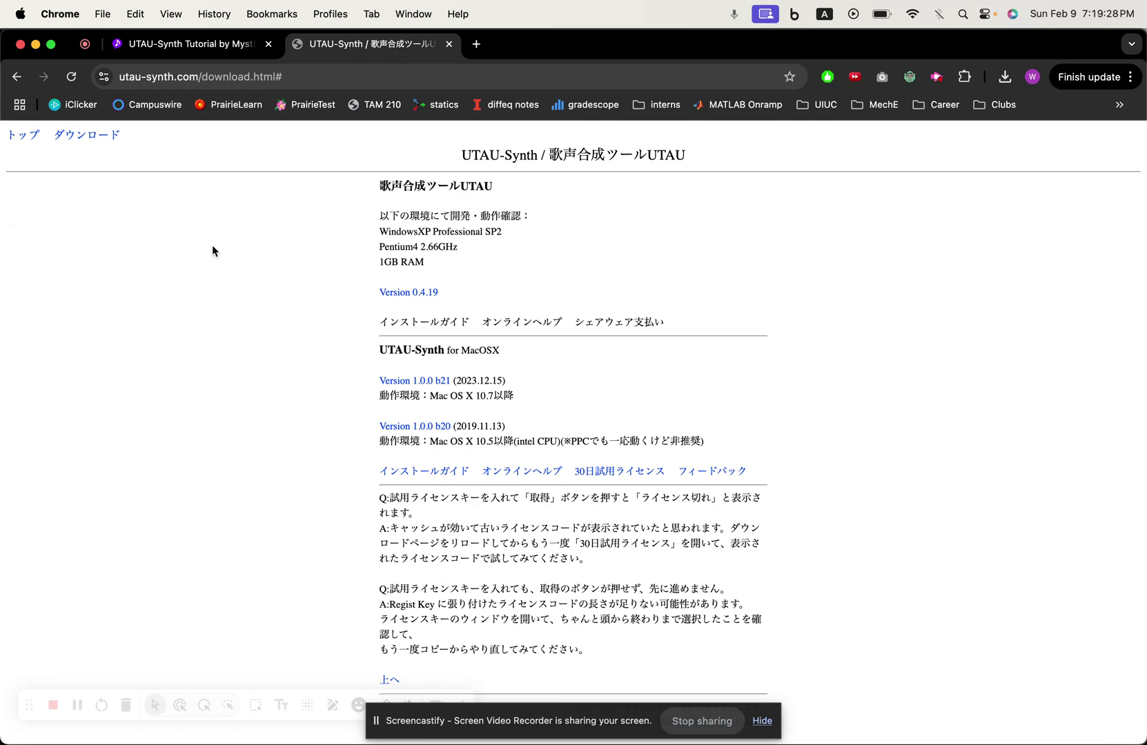
Switch briefly to UTAU-Synth, then scroll the UTAU-Synth Tutorial tab back to its title and contents.
key(super+Tab)
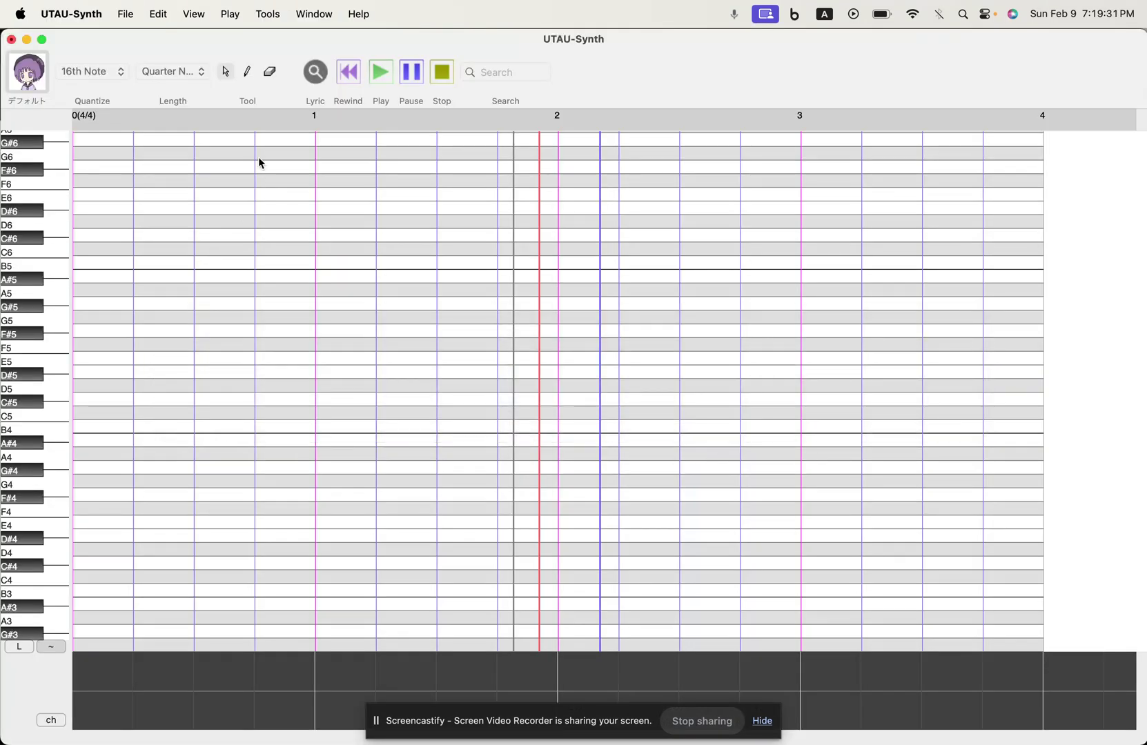
key(super+Tab)
click(163, 44)
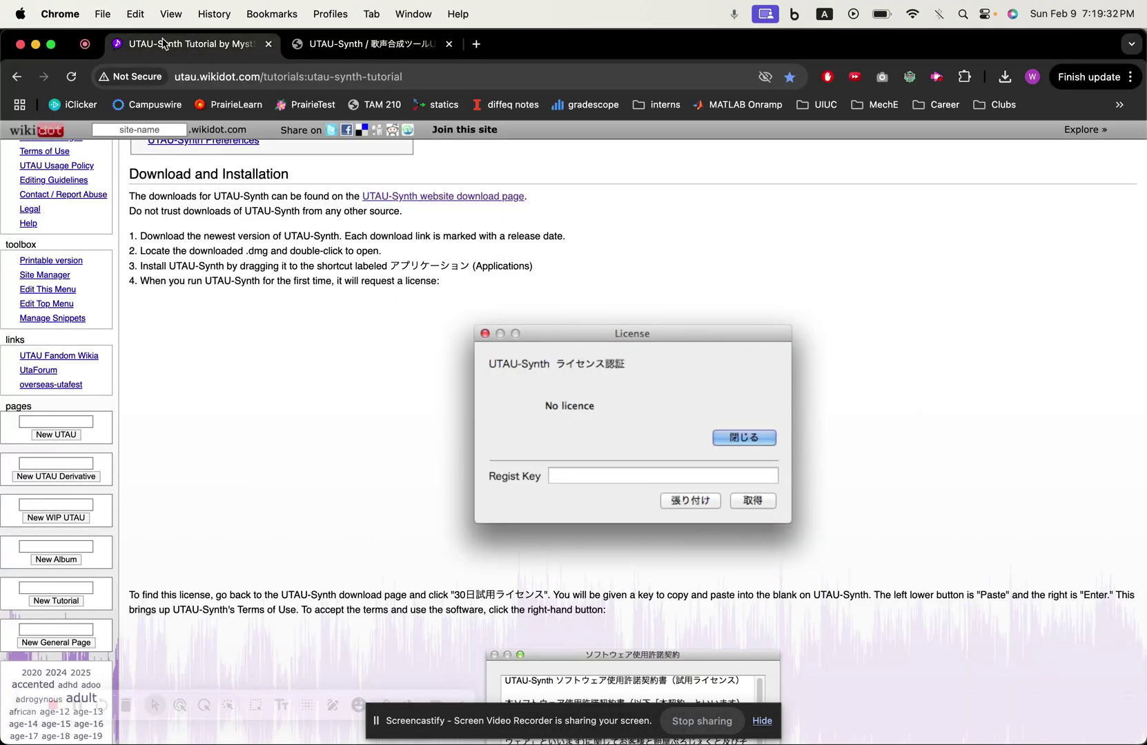
scroll(185, 241, up, 1)
scroll(185, 243, down, 20)
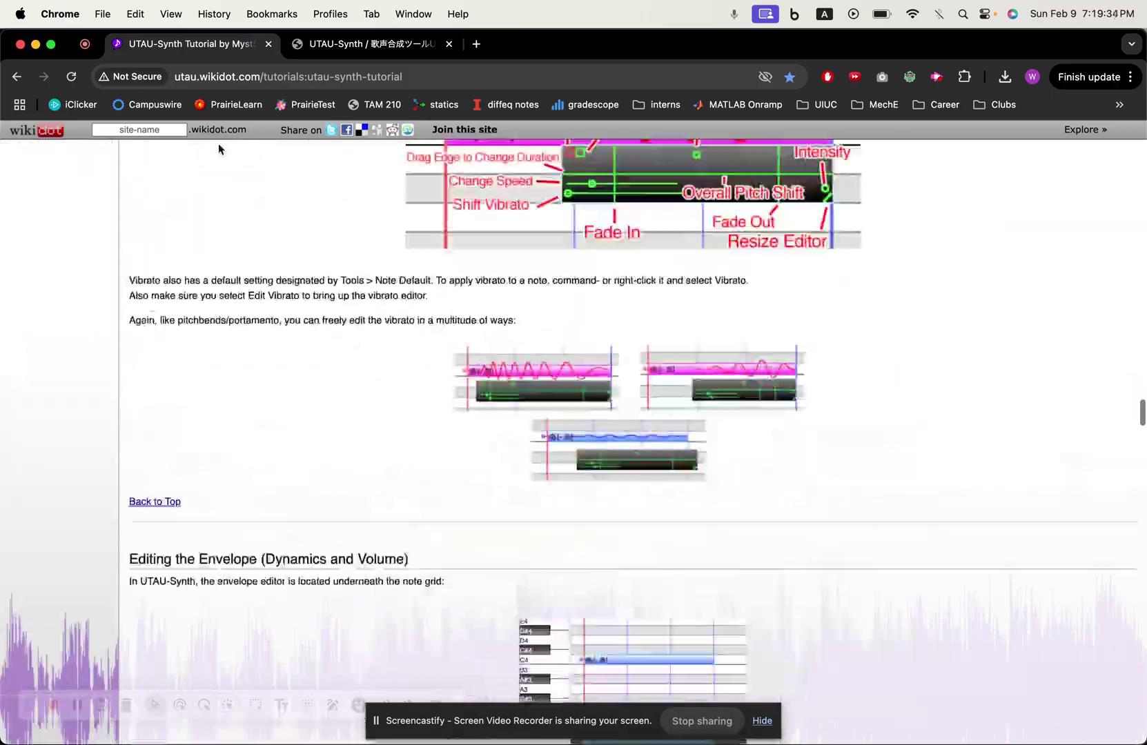
scroll(218, 149, up, 15)
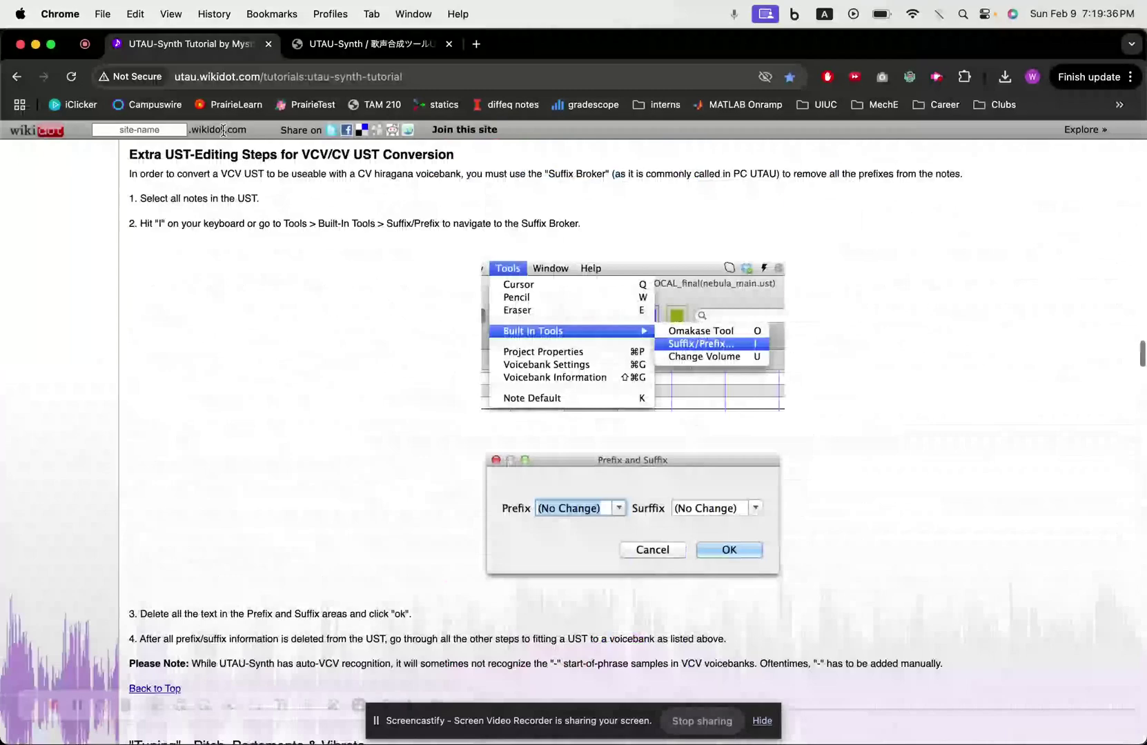
scroll(222, 130, up, 15)
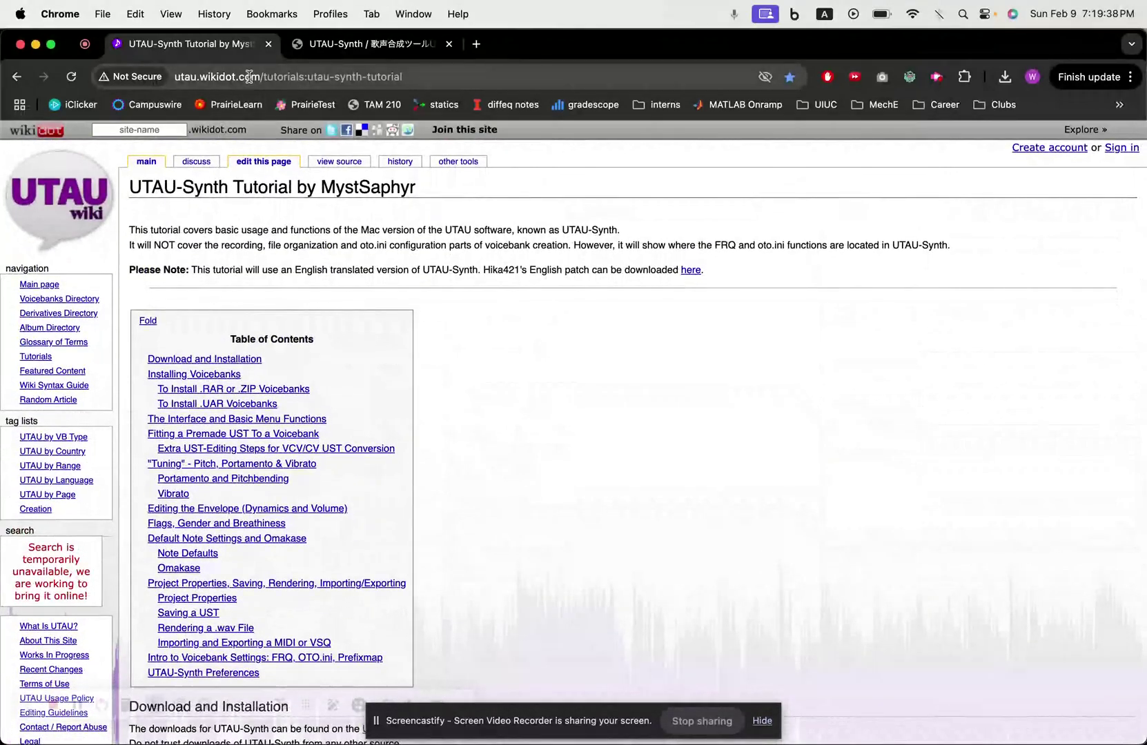
click(249, 75)
click(486, 321)
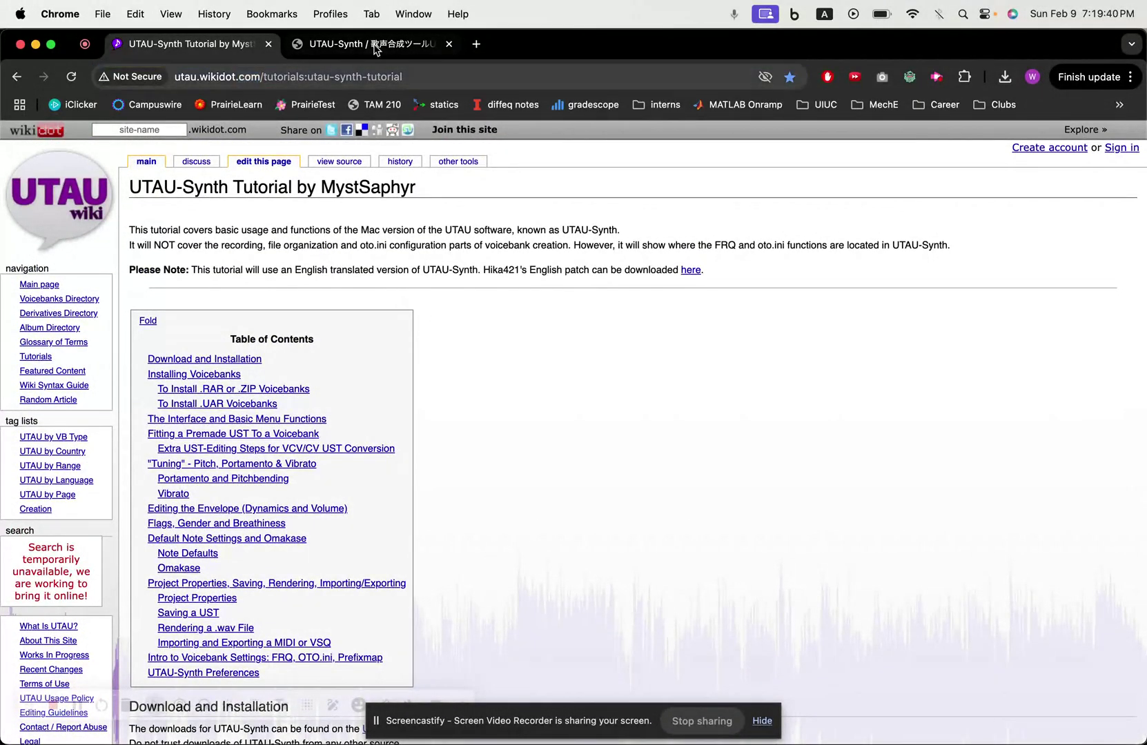
click(375, 49)
In UTAU-Synth, reset the playhead to 0(4/4) at the song start.
key(super+Tab)
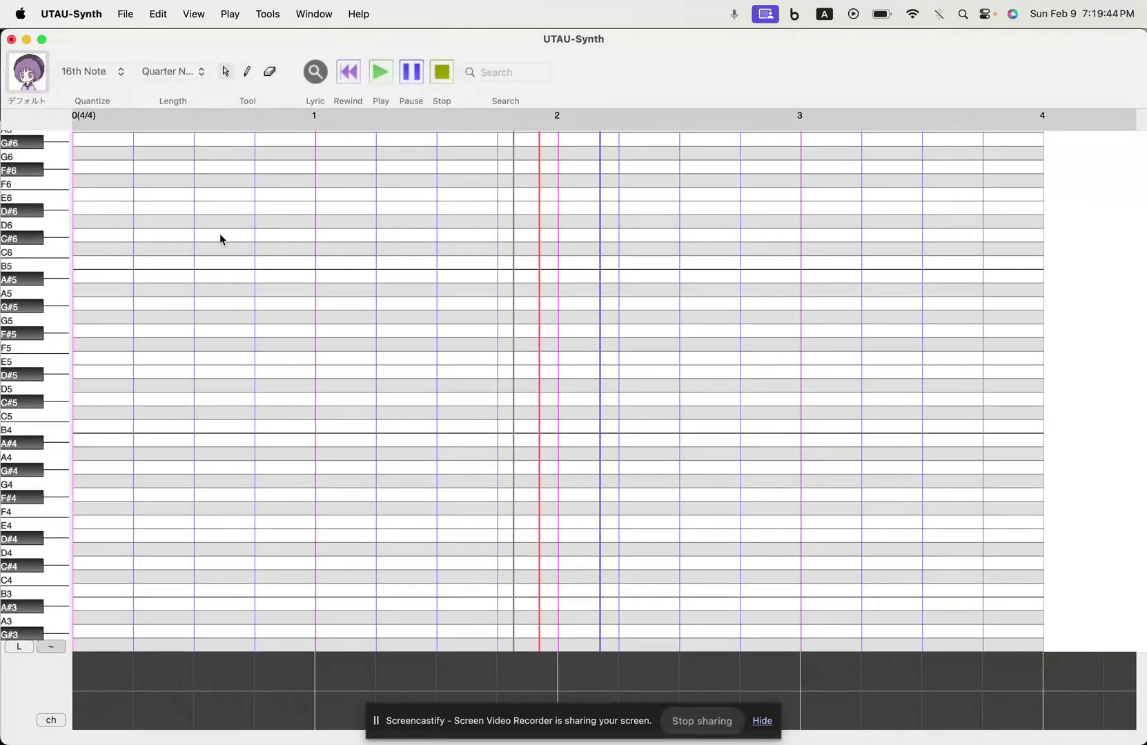
click(82, 117)
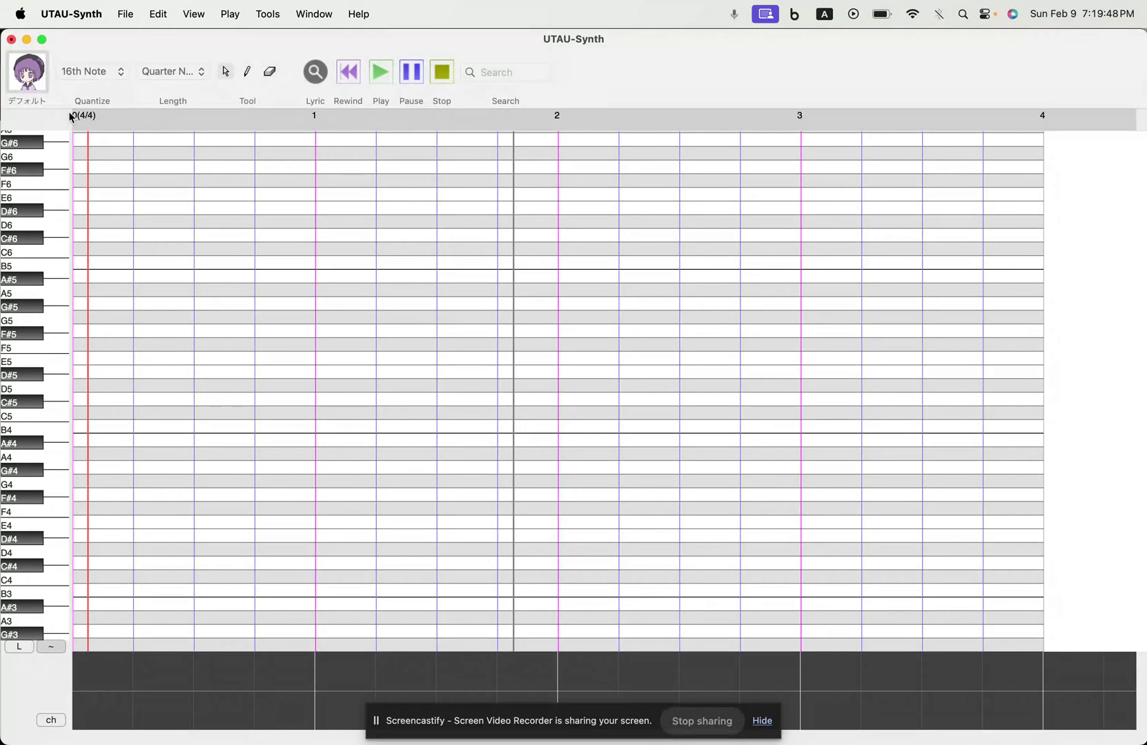
click(252, 72)
Draw quarter notes on F5, A#5, D#5 and C6 across the first bar with the Pencil tool.
click(247, 72)
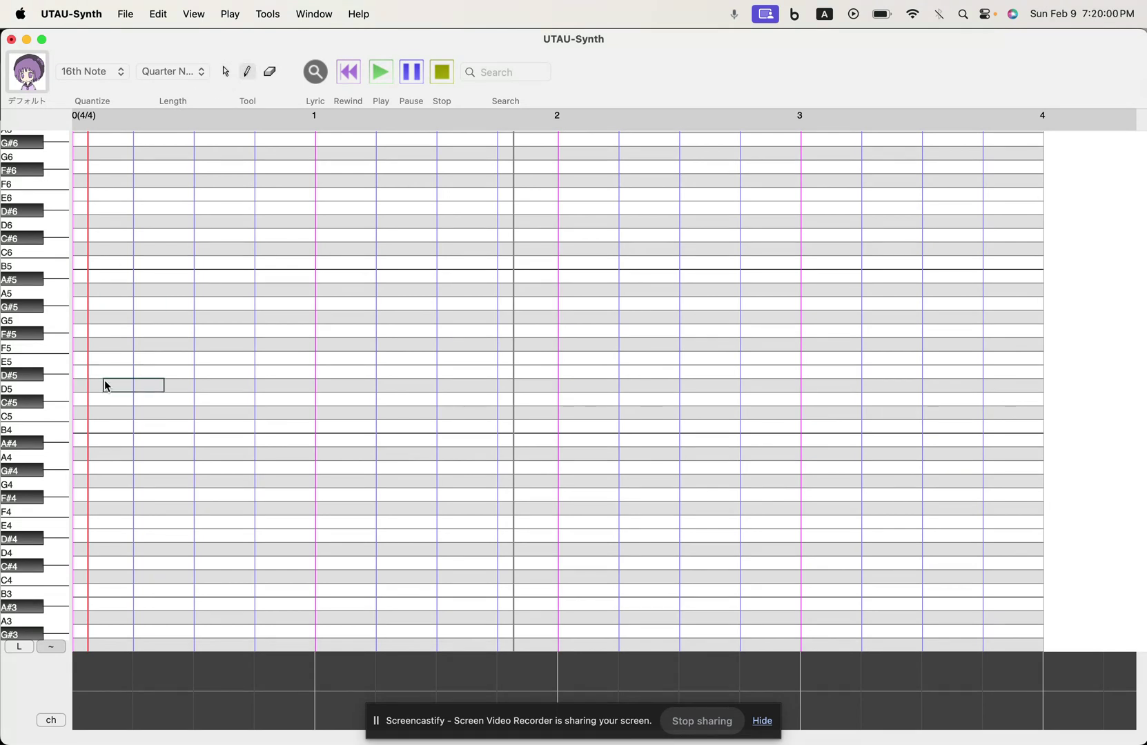
click(84, 345)
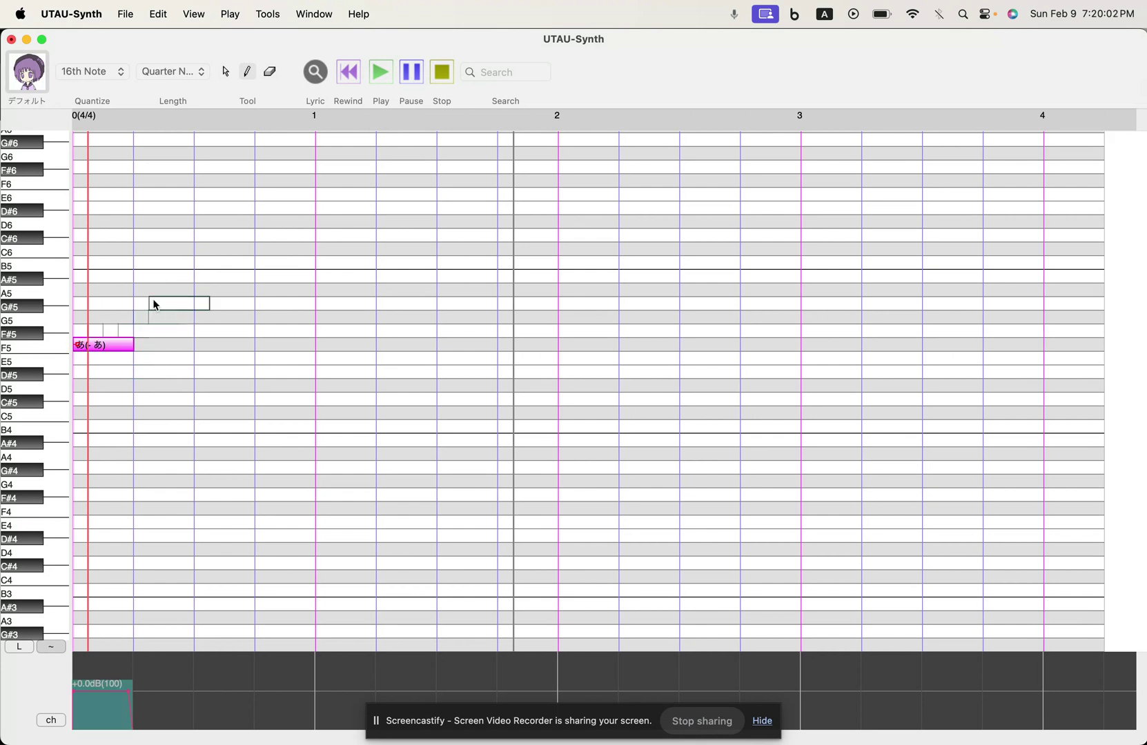
click(141, 278)
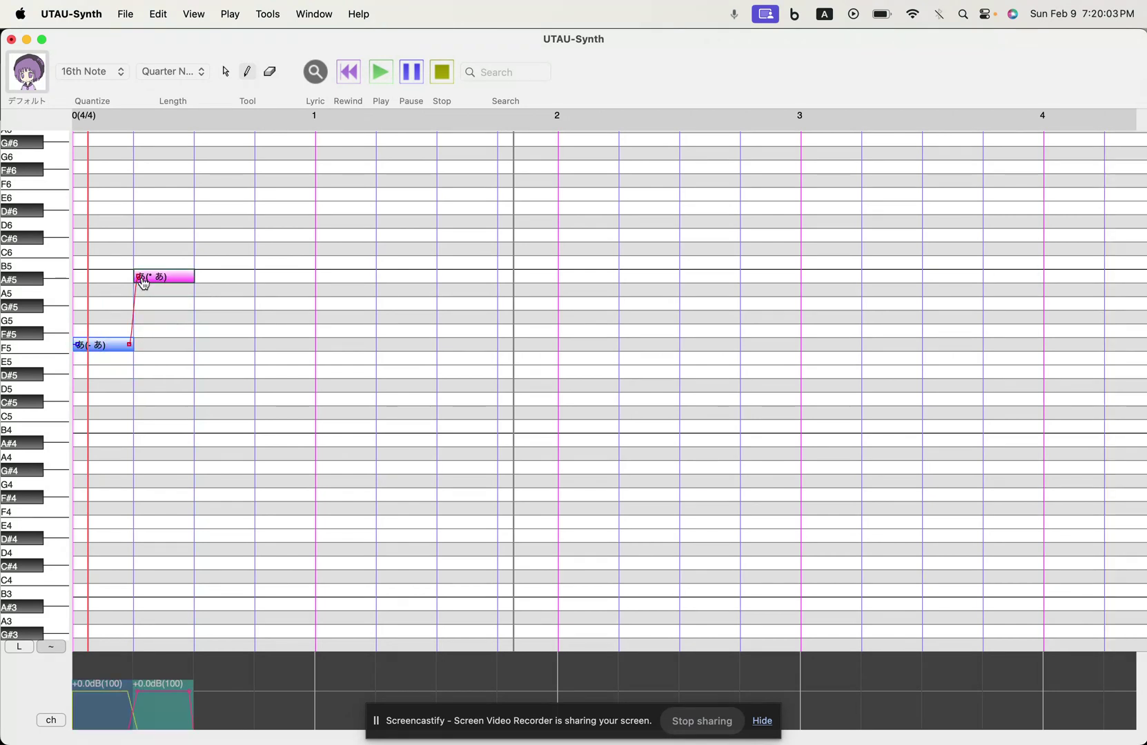
click(205, 373)
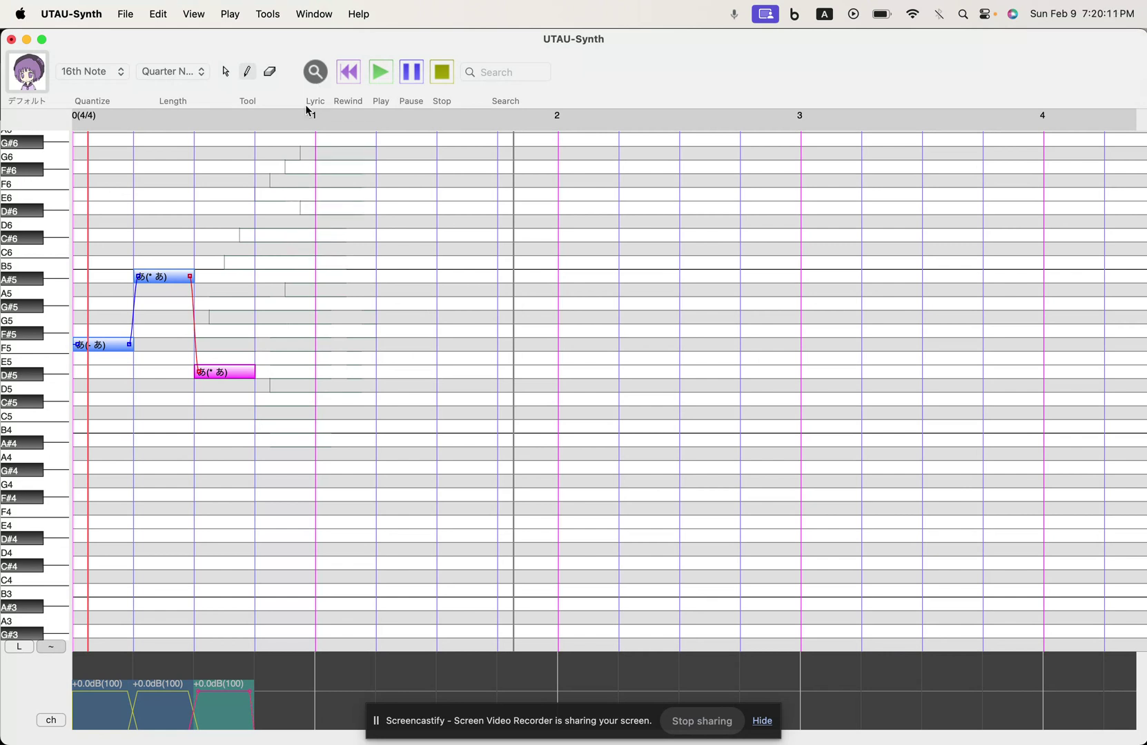
click(263, 249)
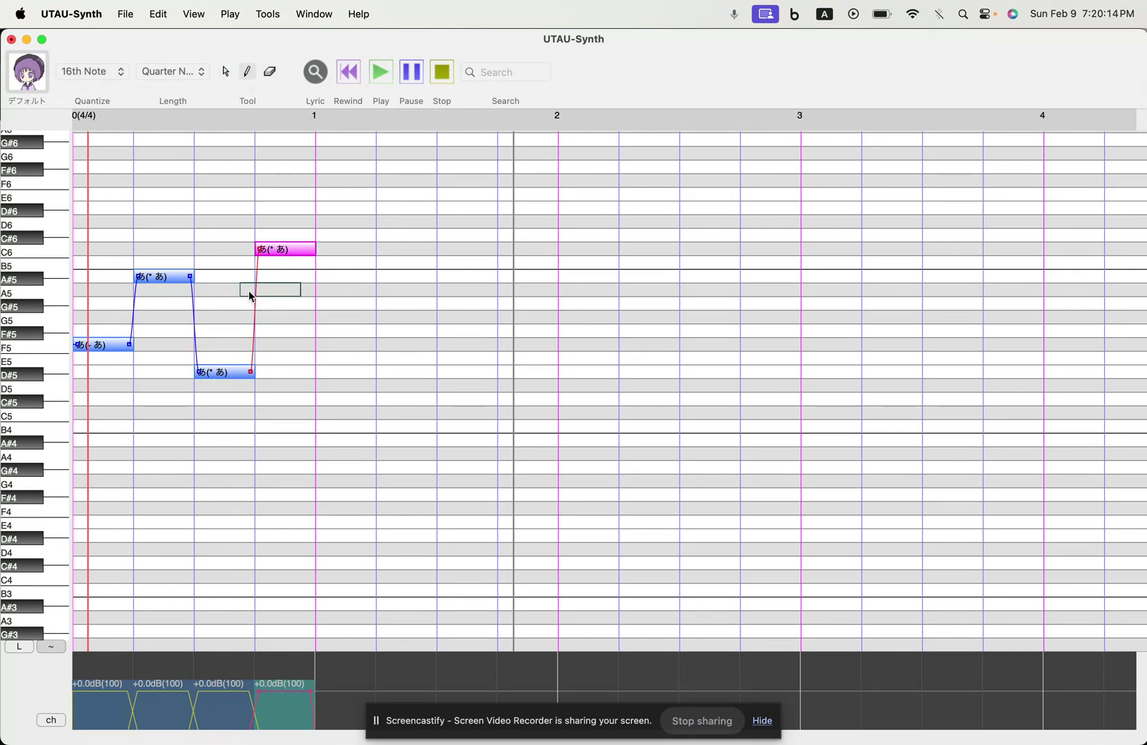
click(226, 72)
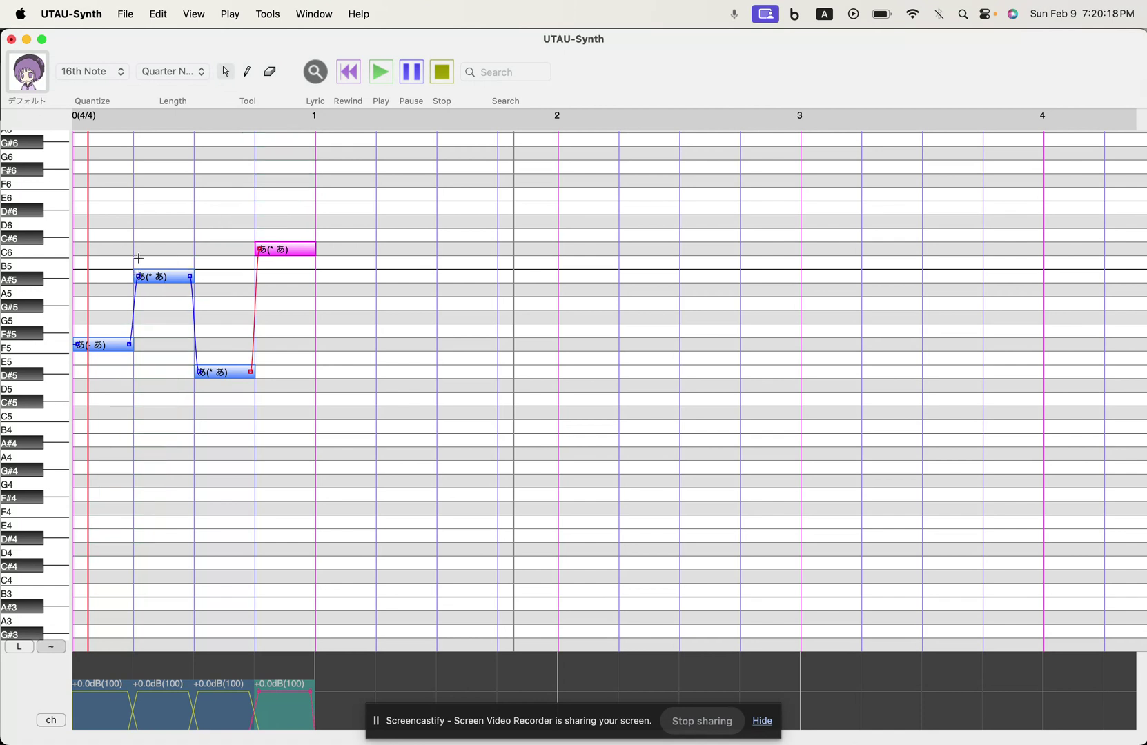
Add a pitch control point before the A#5 note and raise it to near D6.
drag(136, 278, 141, 289)
mouse_move(128, 344)
mouse_down()
mouse_move(92, 344)
mouse_move(115, 344)
mouse_up()
right_click(115, 343)
click(138, 351)
drag(132, 316, 137, 229)
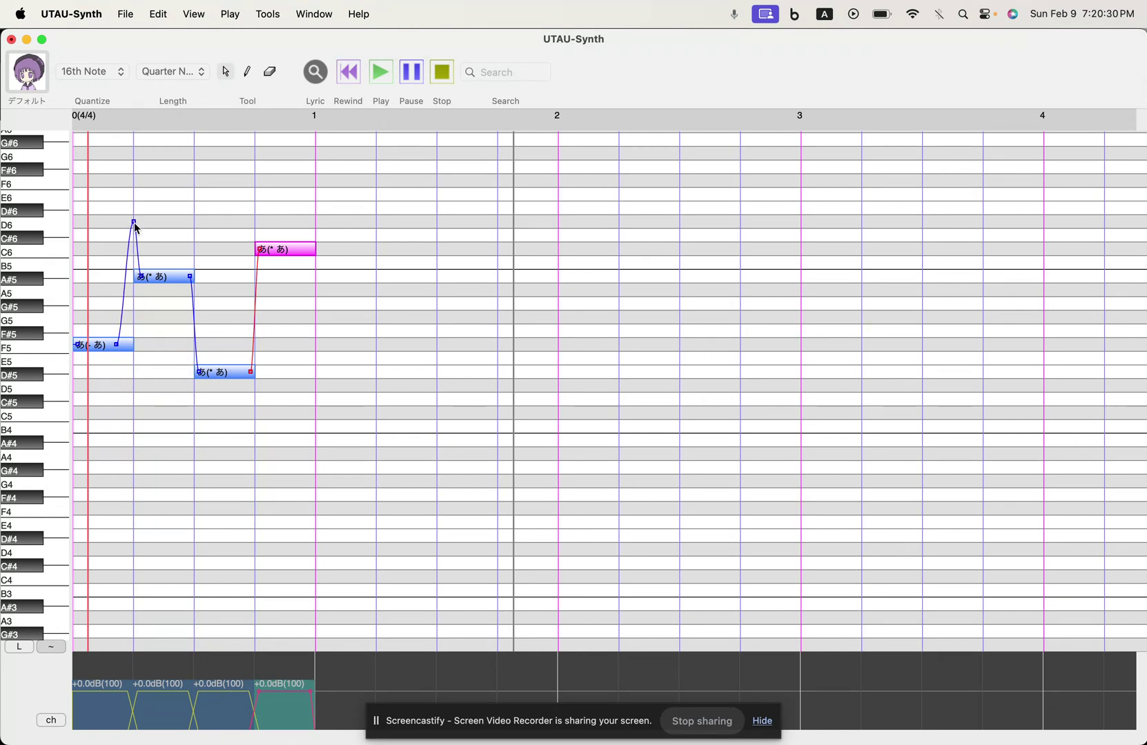
Make the pitch dip to A#4 at the start of the D#5 note and play the melody.
right_click(199, 373)
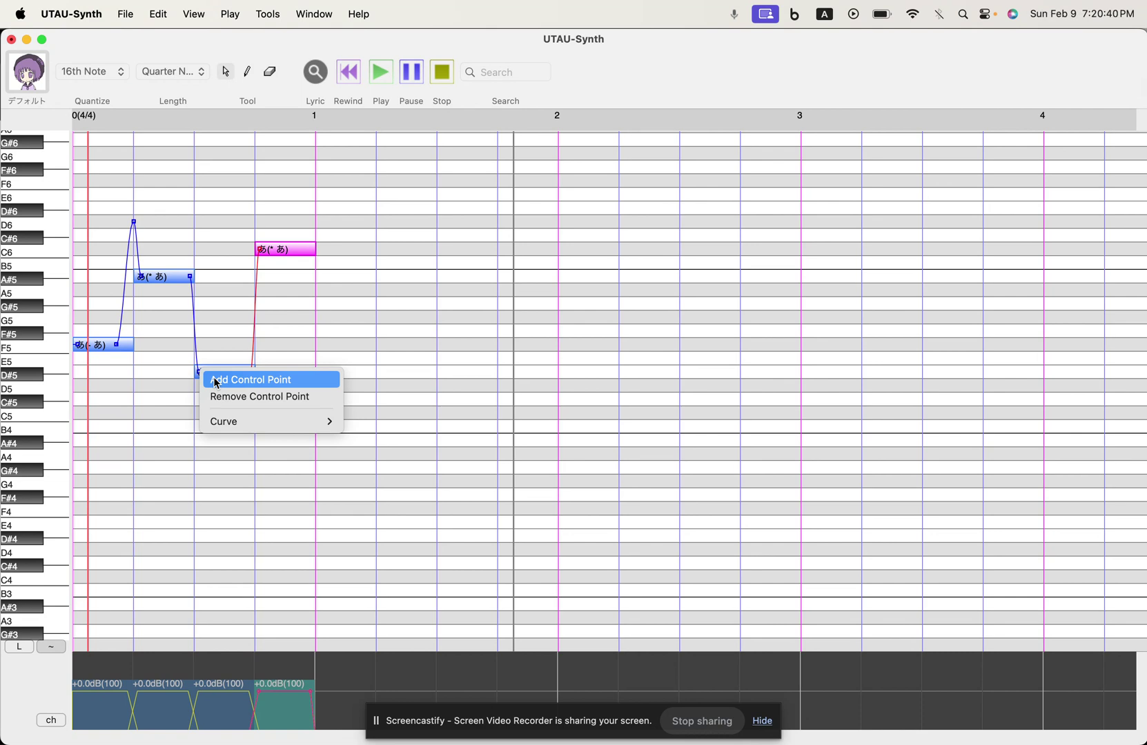
click(217, 381)
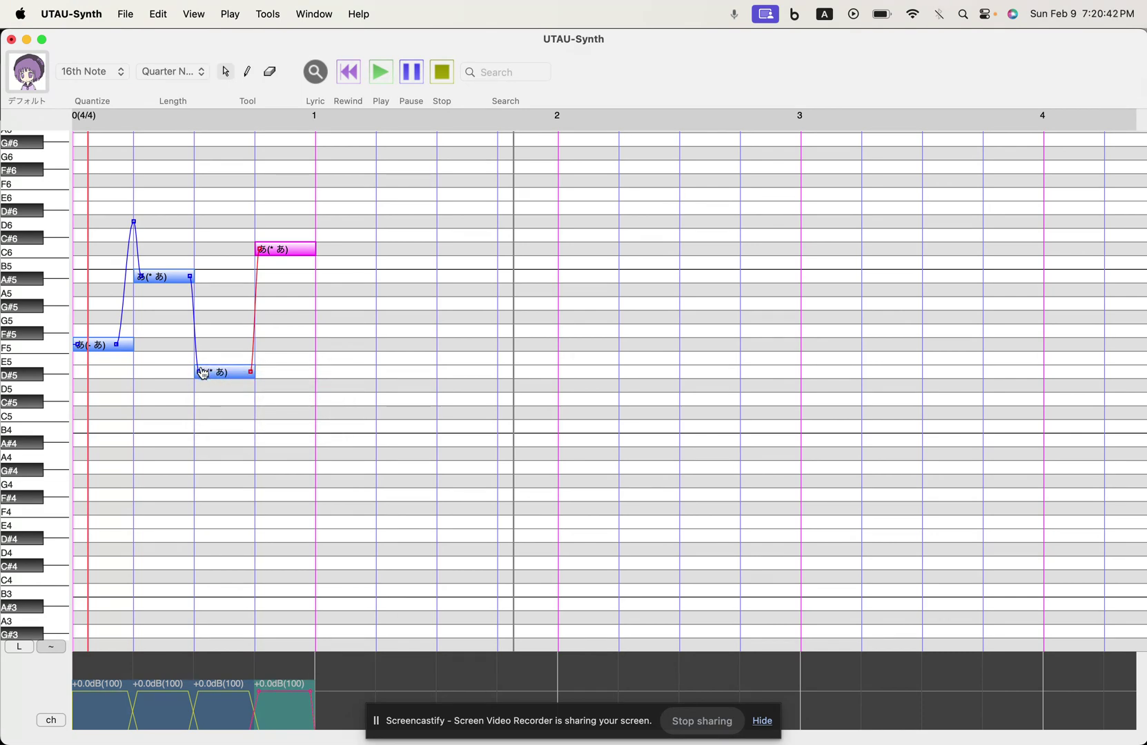
right_click(200, 373)
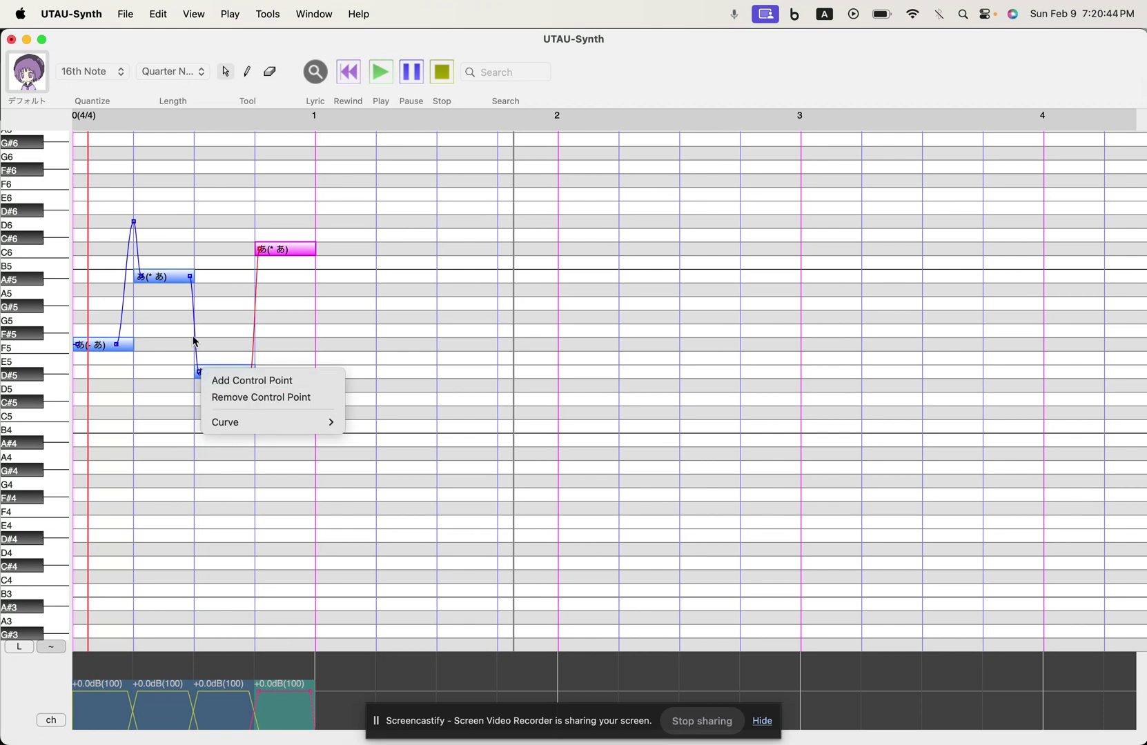
click(178, 376)
drag(200, 373, 210, 442)
click(390, 74)
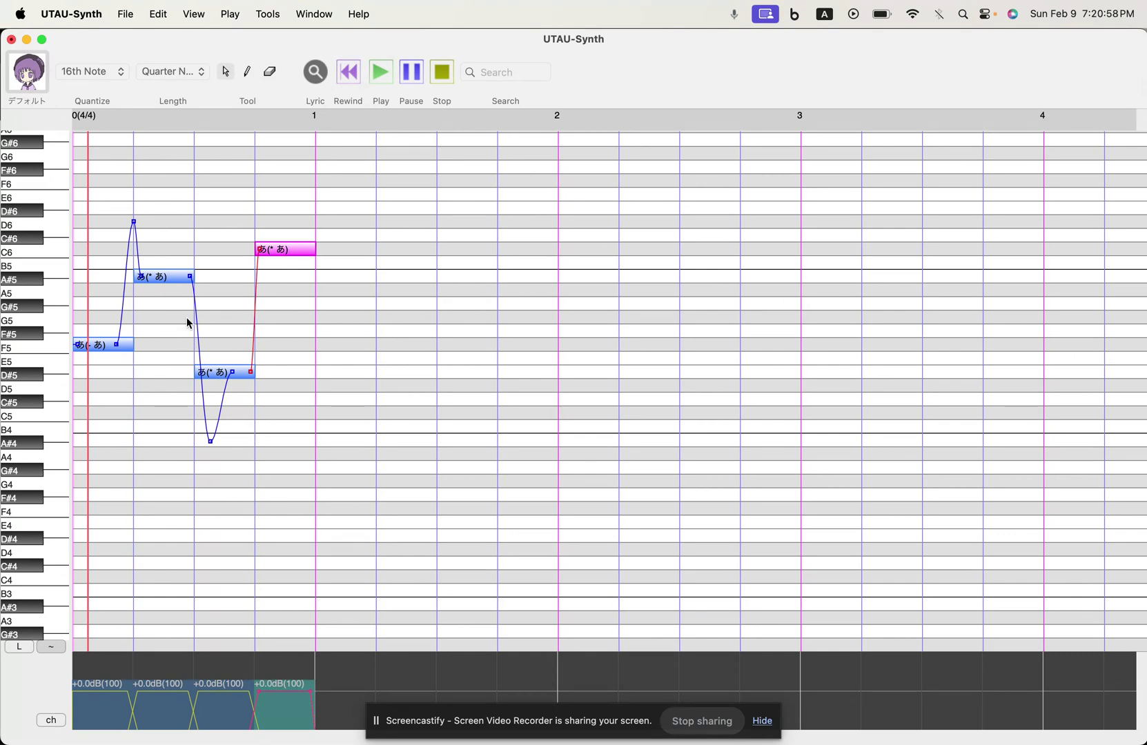
Delete the A#5 note and toggle the D#5 note's ~ pitch bend off and back on.
click(173, 283)
key(Delete)
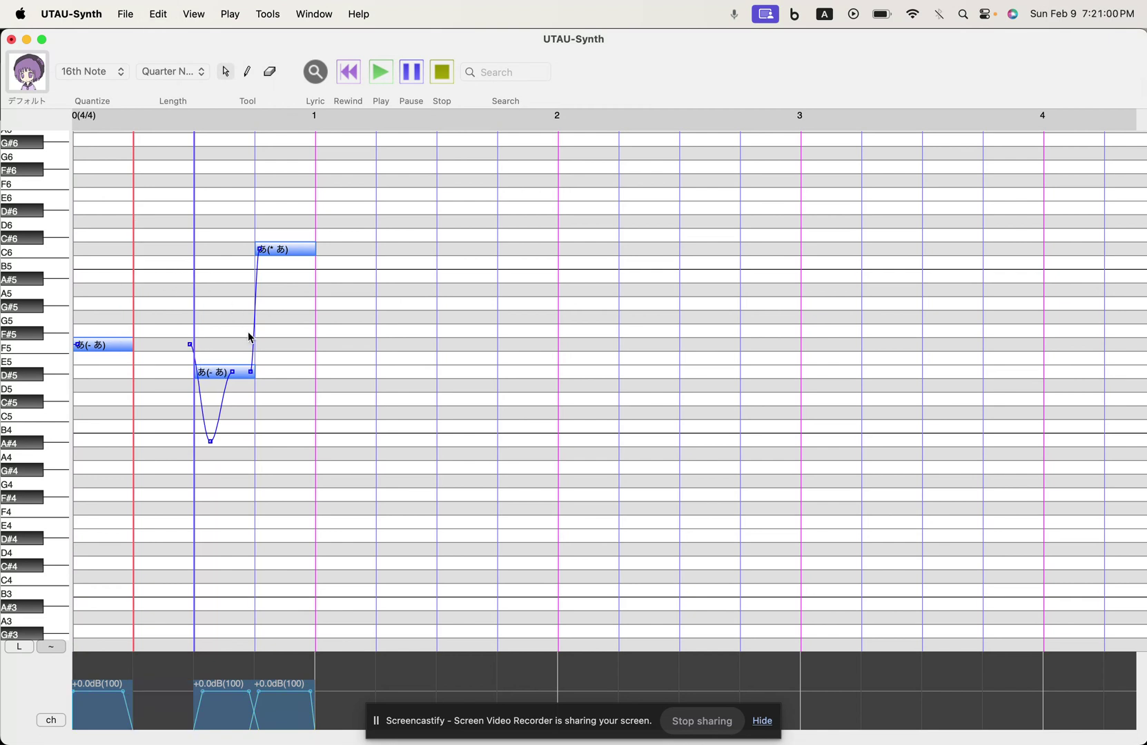
click(216, 374)
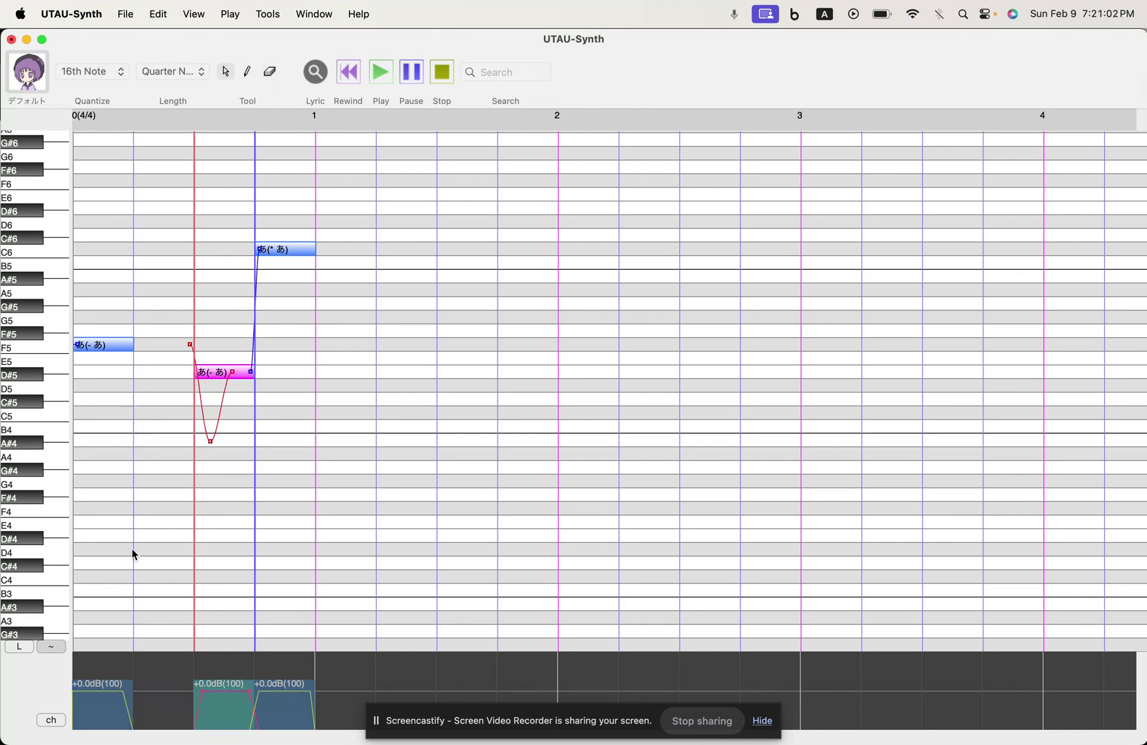
click(52, 647)
click(51, 647)
click(51, 647)
click(51, 647)
Erase the C6 and D#5 notes and shorten the remaining F5 note.
click(289, 249)
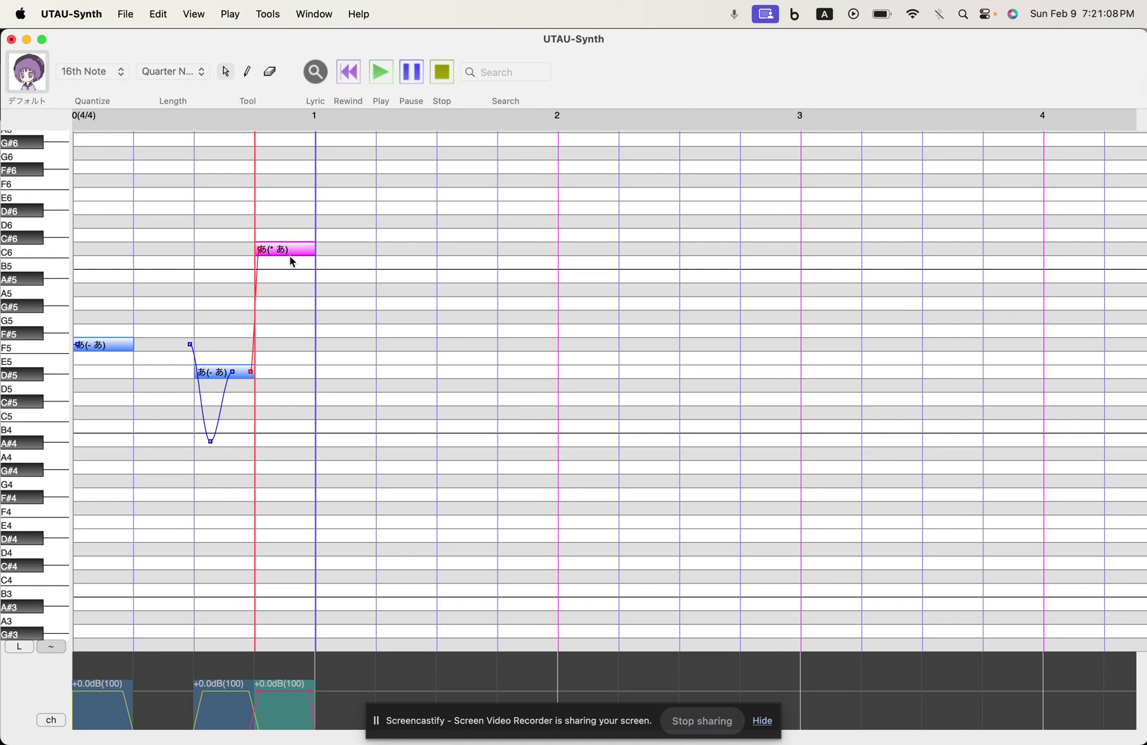
click(221, 373)
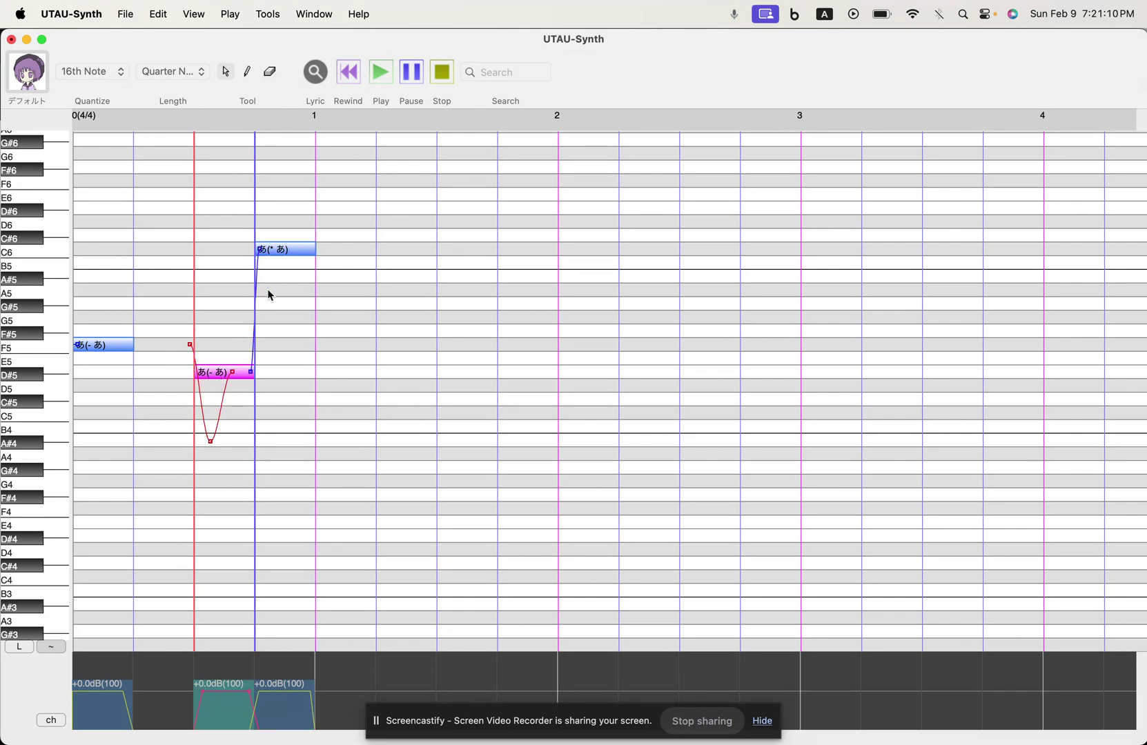
click(271, 74)
click(277, 250)
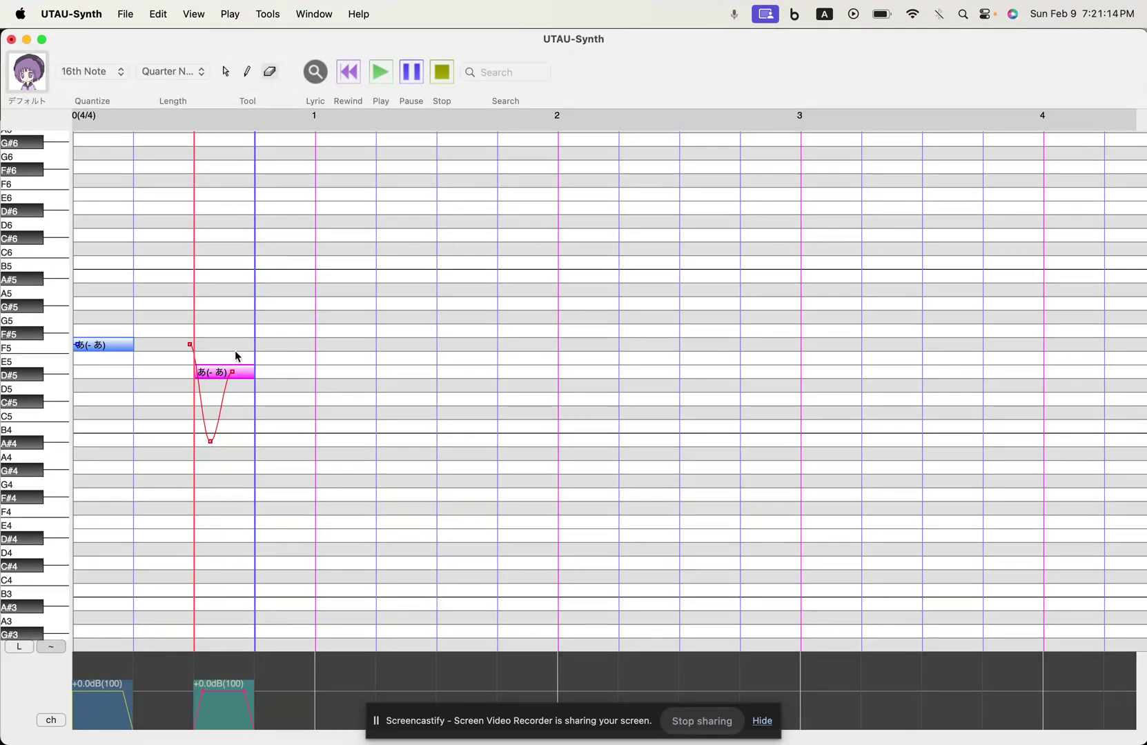
click(218, 377)
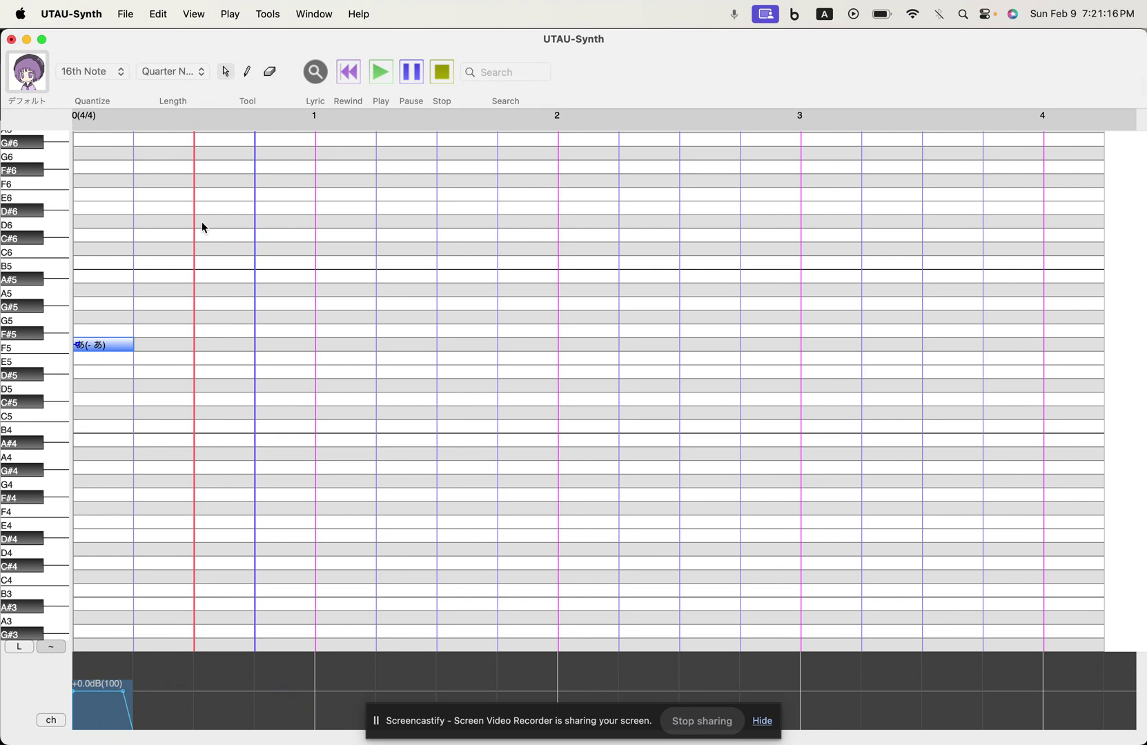
drag(132, 342, 27, 357)
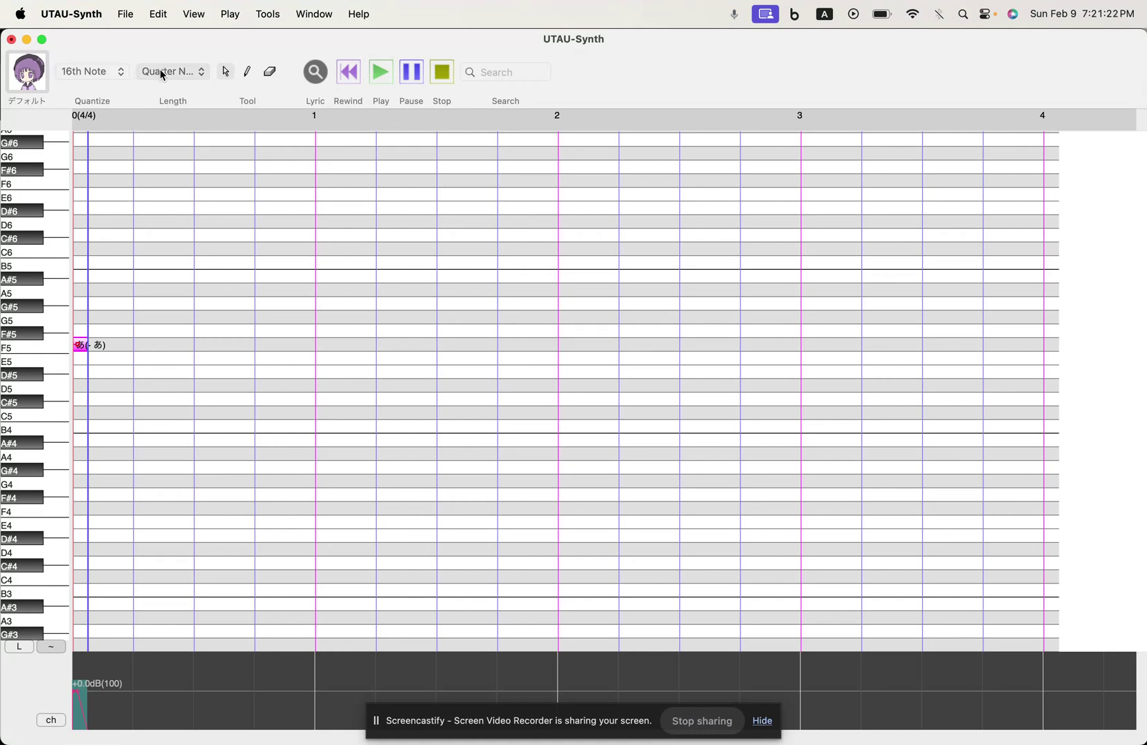
Set quantize to 64th Note and stretch the F5 note to end just before bar 1.
click(247, 71)
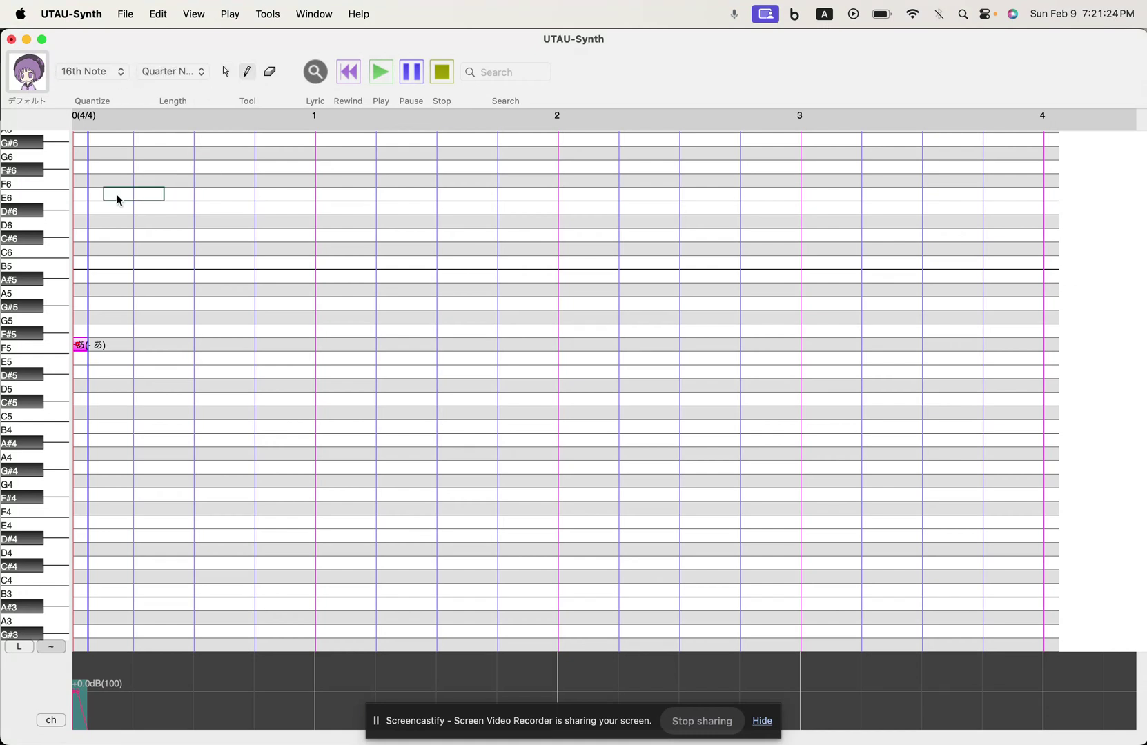
click(226, 72)
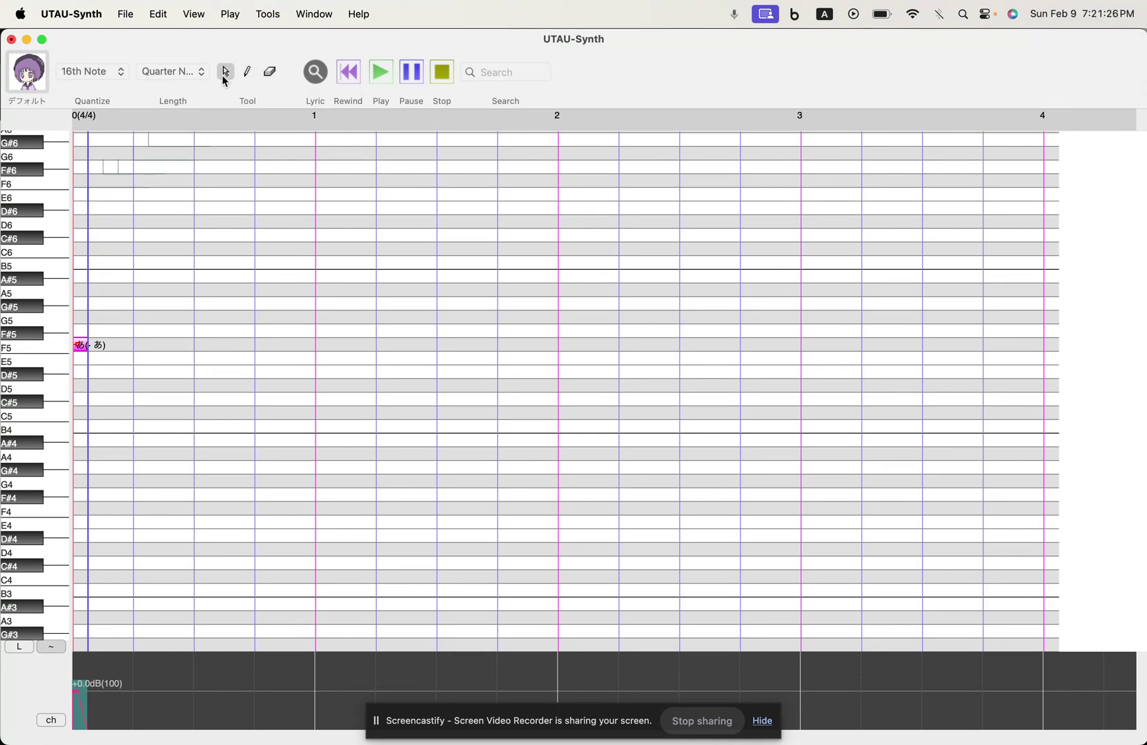
click(114, 73)
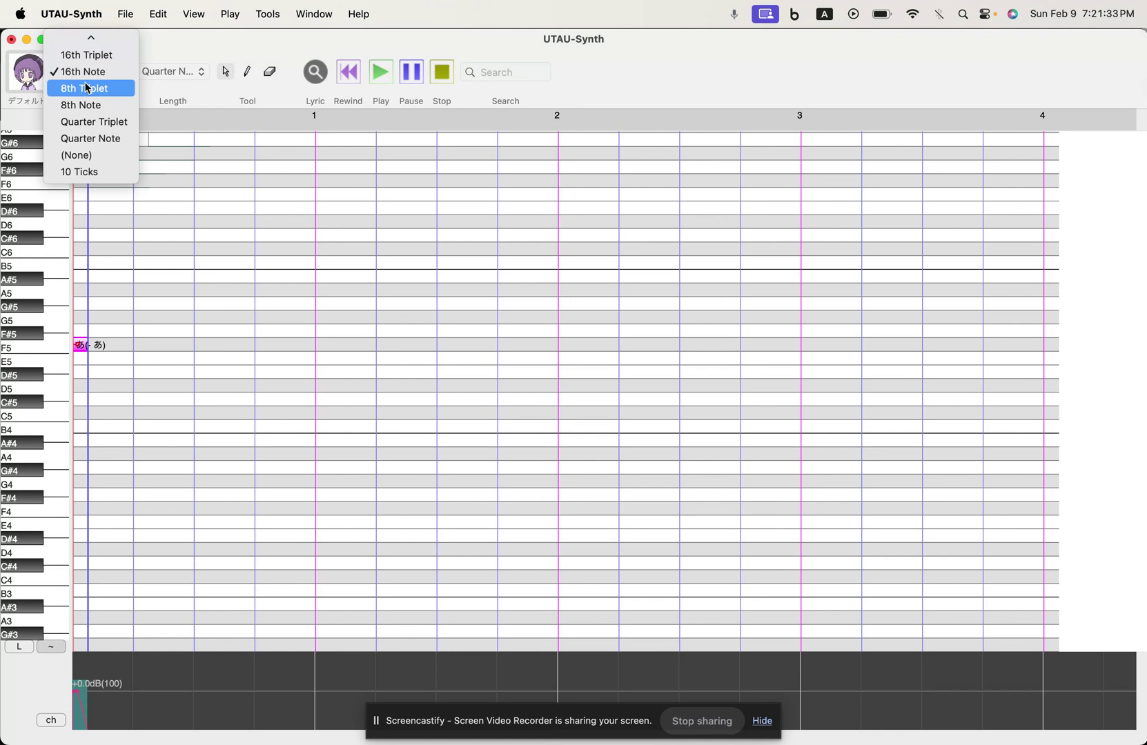
click(98, 43)
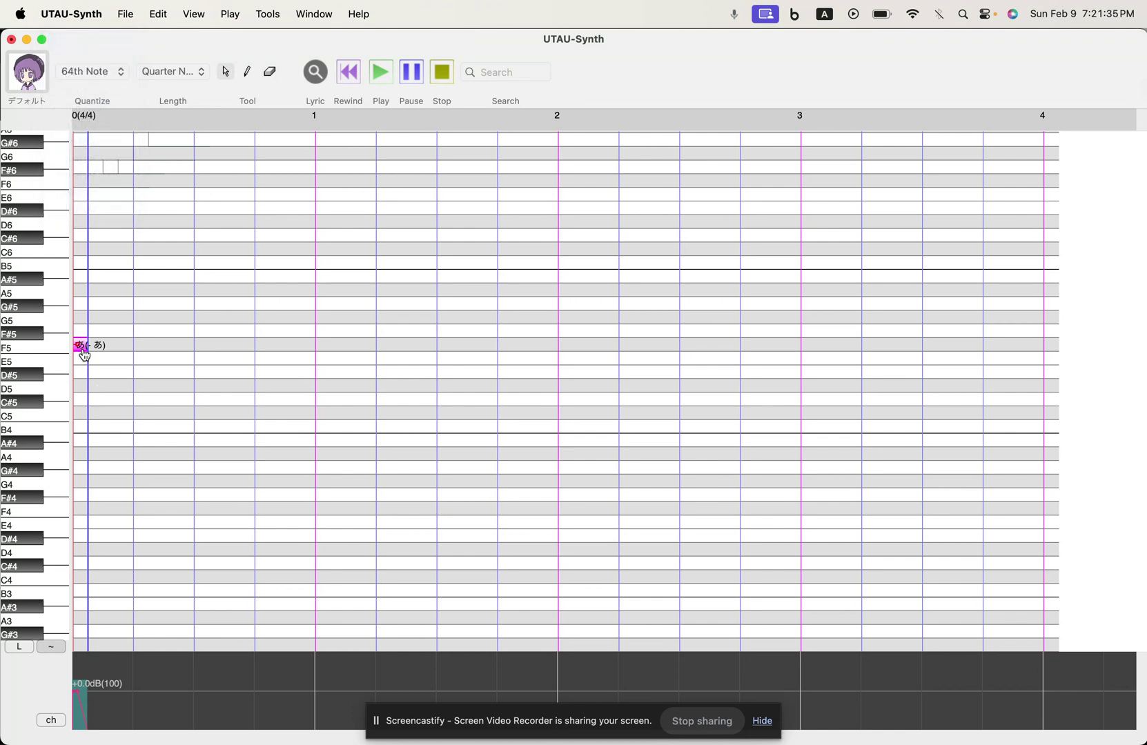
drag(84, 352, 280, 333)
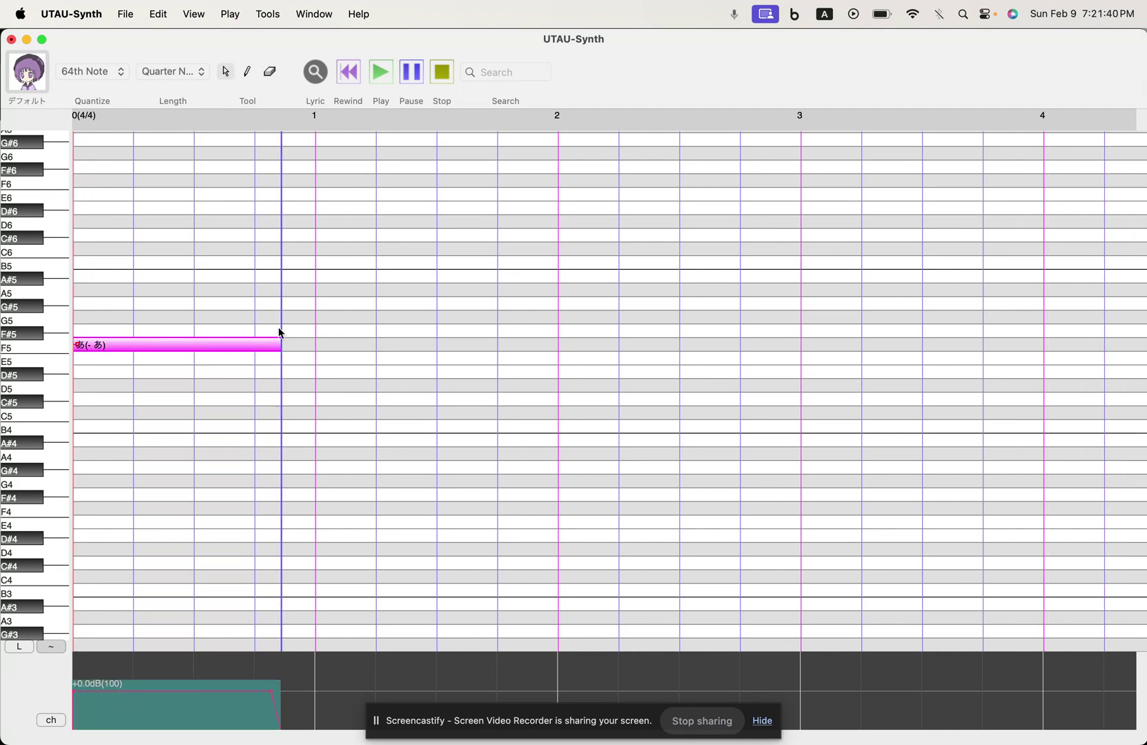
Turn on Vibrato for the F5 note.
right_click(223, 350)
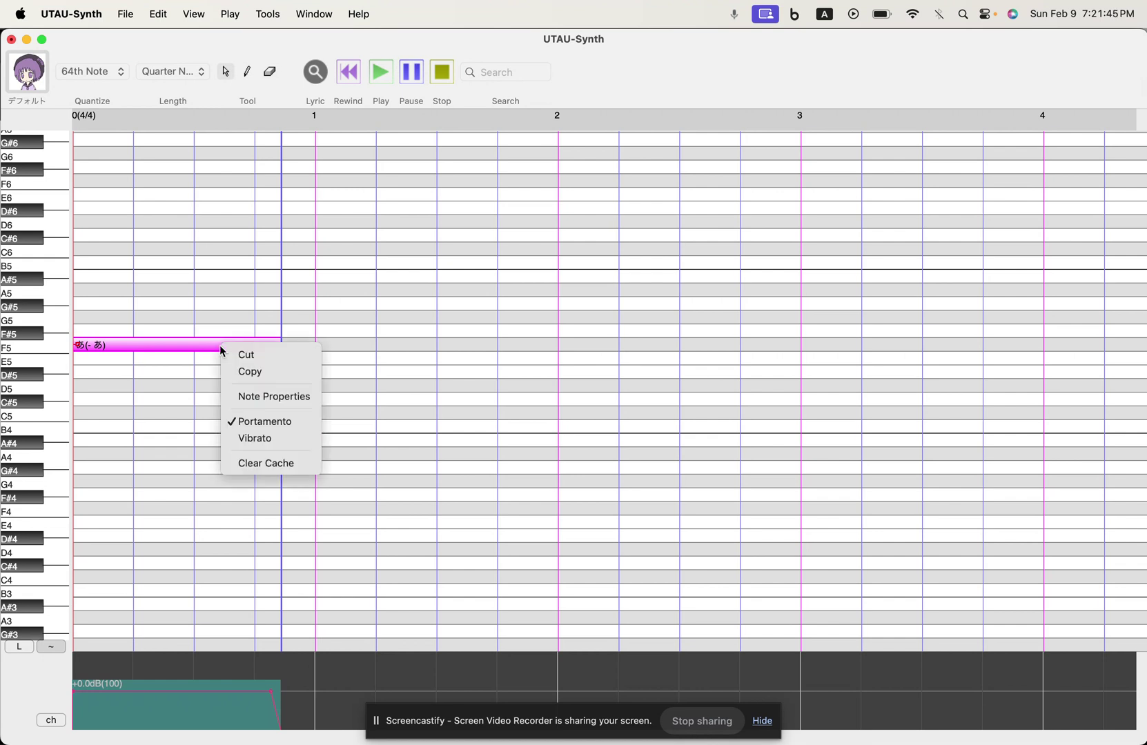
click(281, 406)
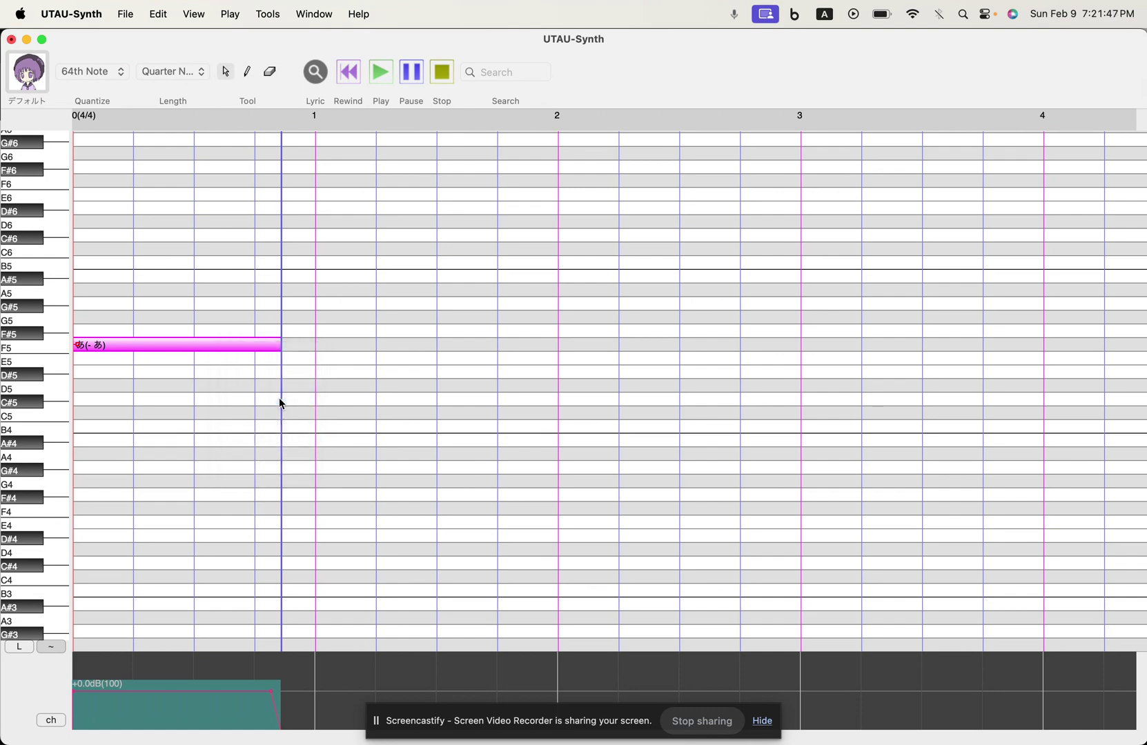
click(697, 475)
right_click(200, 352)
click(235, 440)
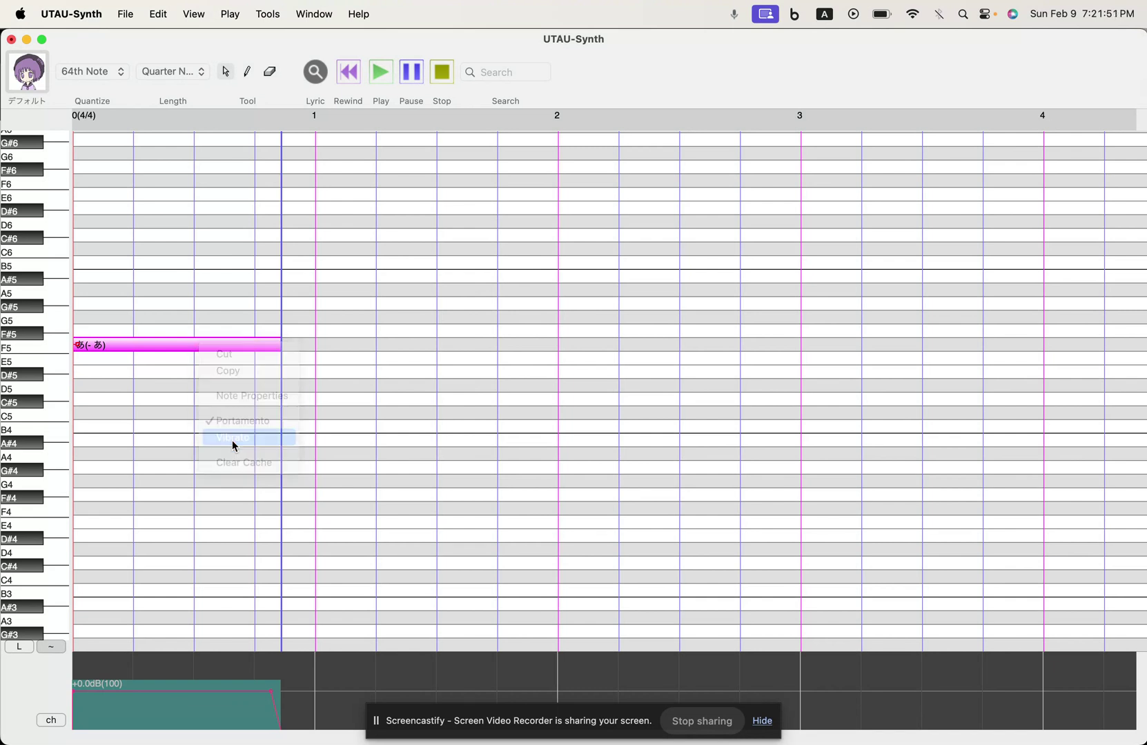
Edit the F5 vibrato to be much deeper, with faster, narrower cycles.
right_click(244, 348)
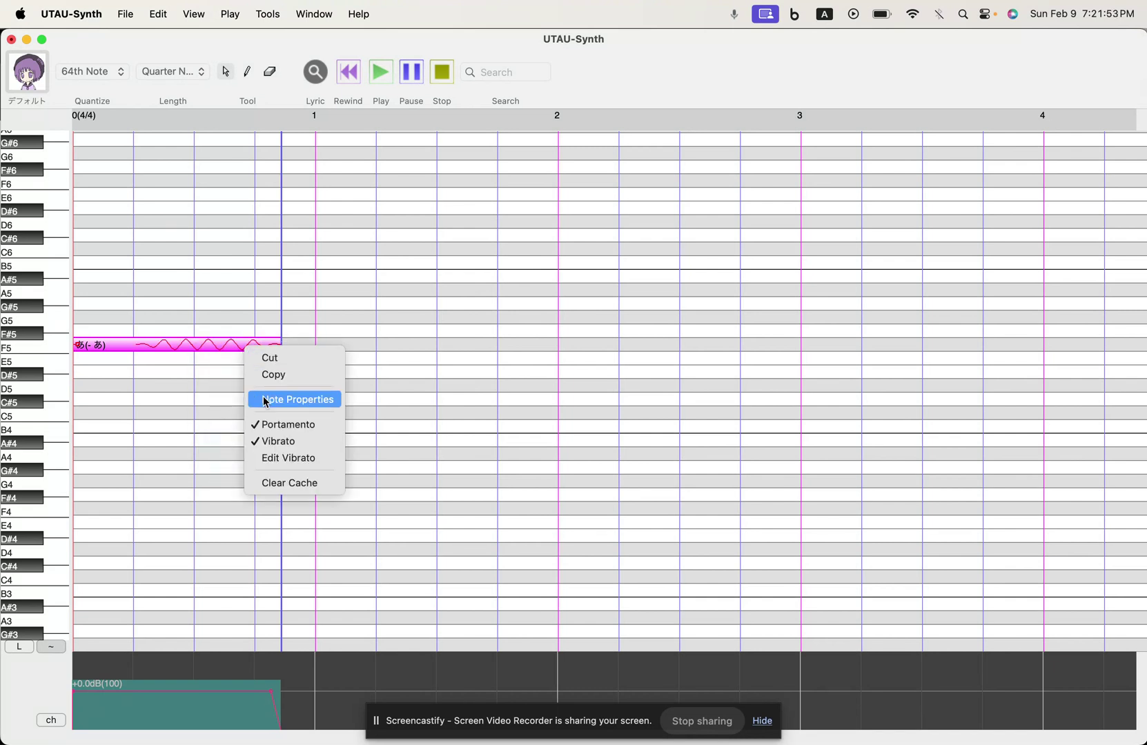
click(282, 459)
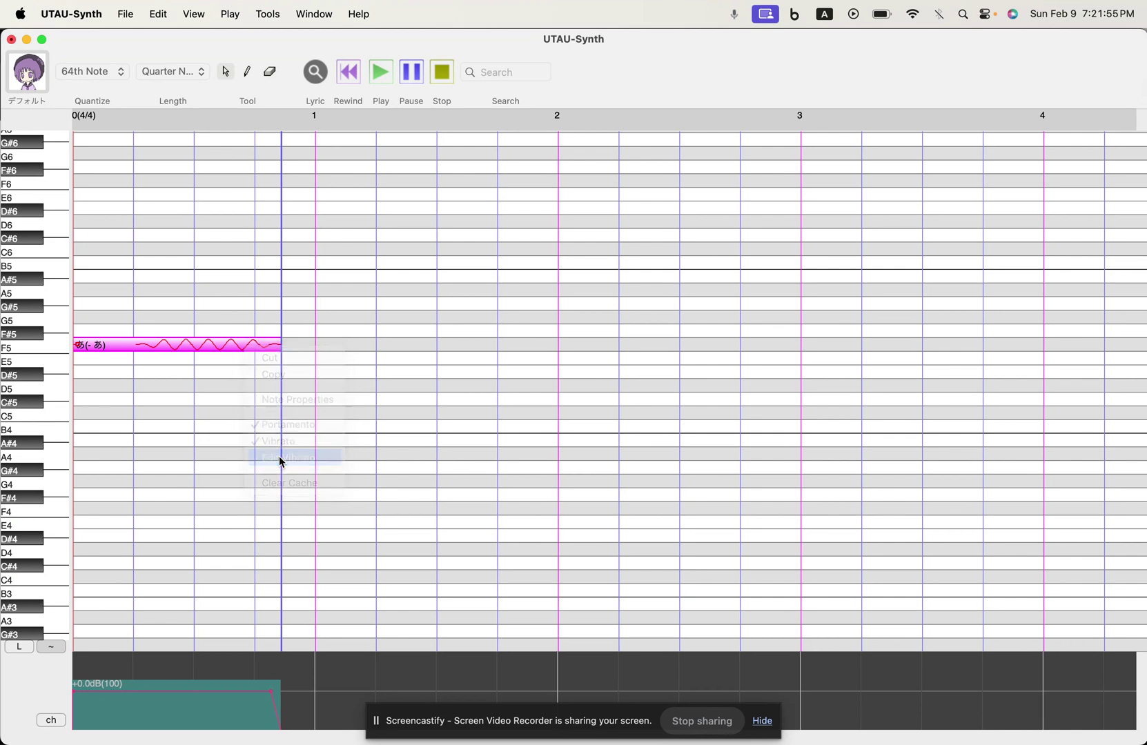
drag(279, 373, 280, 334)
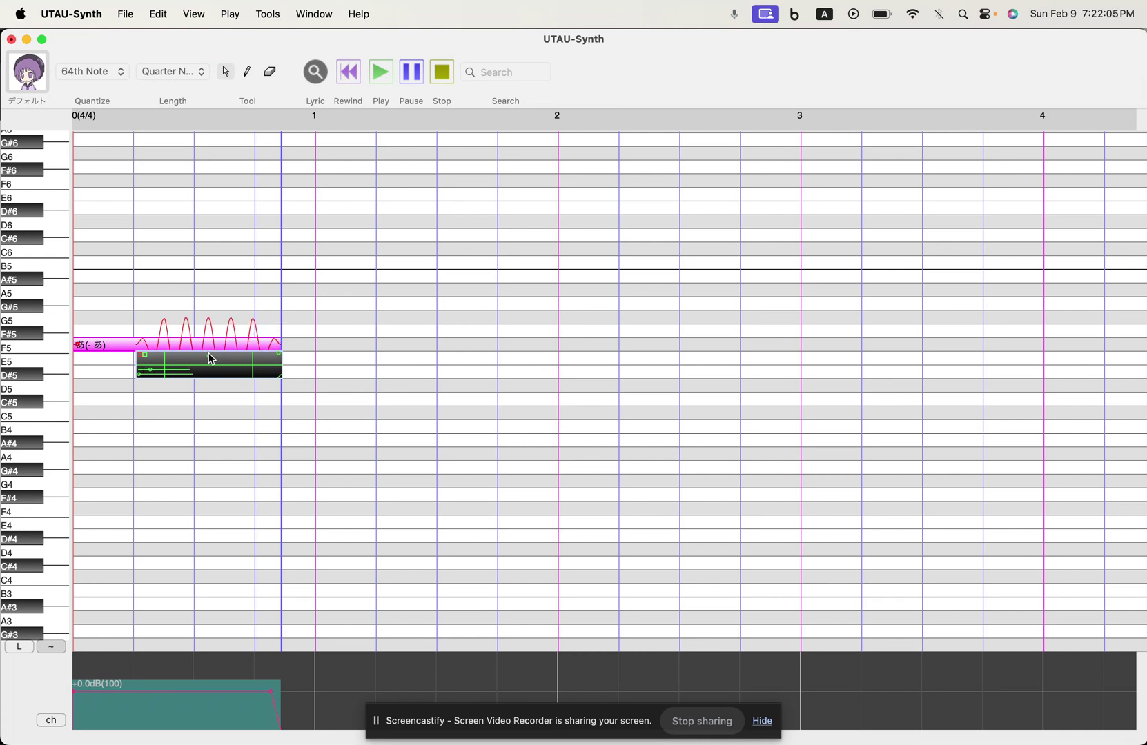
mouse_move(208, 355)
mouse_down()
mouse_move(245, 355)
mouse_move(216, 355)
mouse_up()
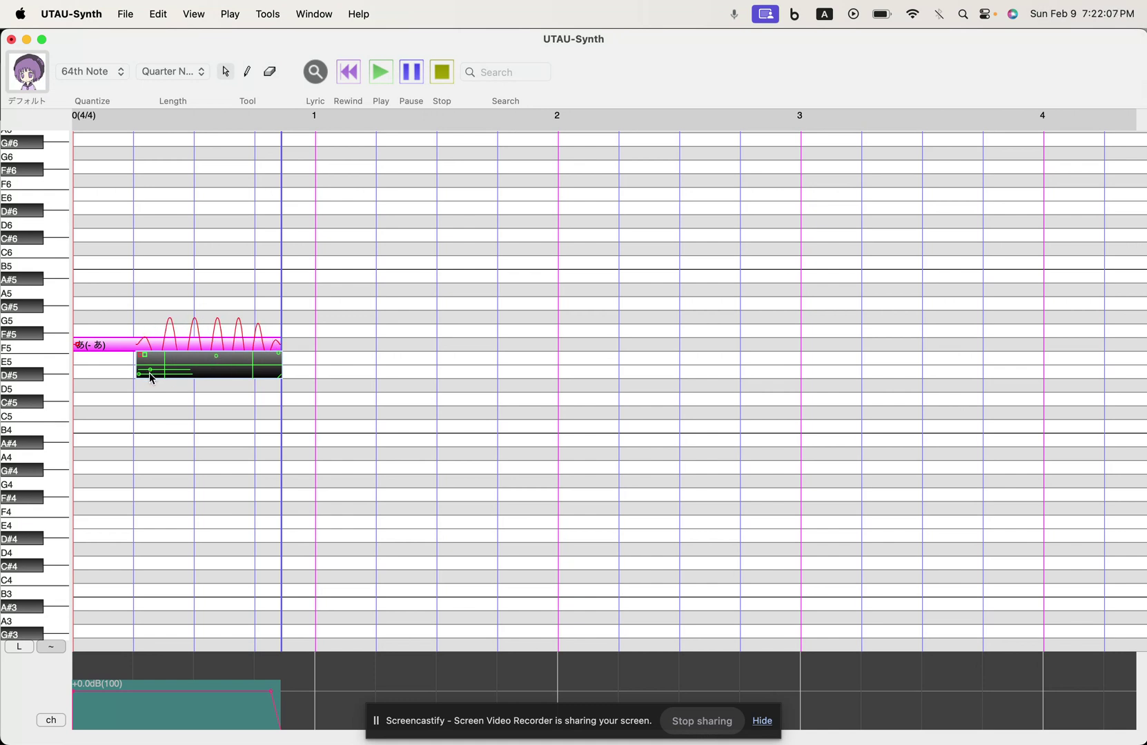
mouse_move(150, 370)
mouse_down()
mouse_move(163, 374)
mouse_move(111, 384)
mouse_move(129, 378)
mouse_up()
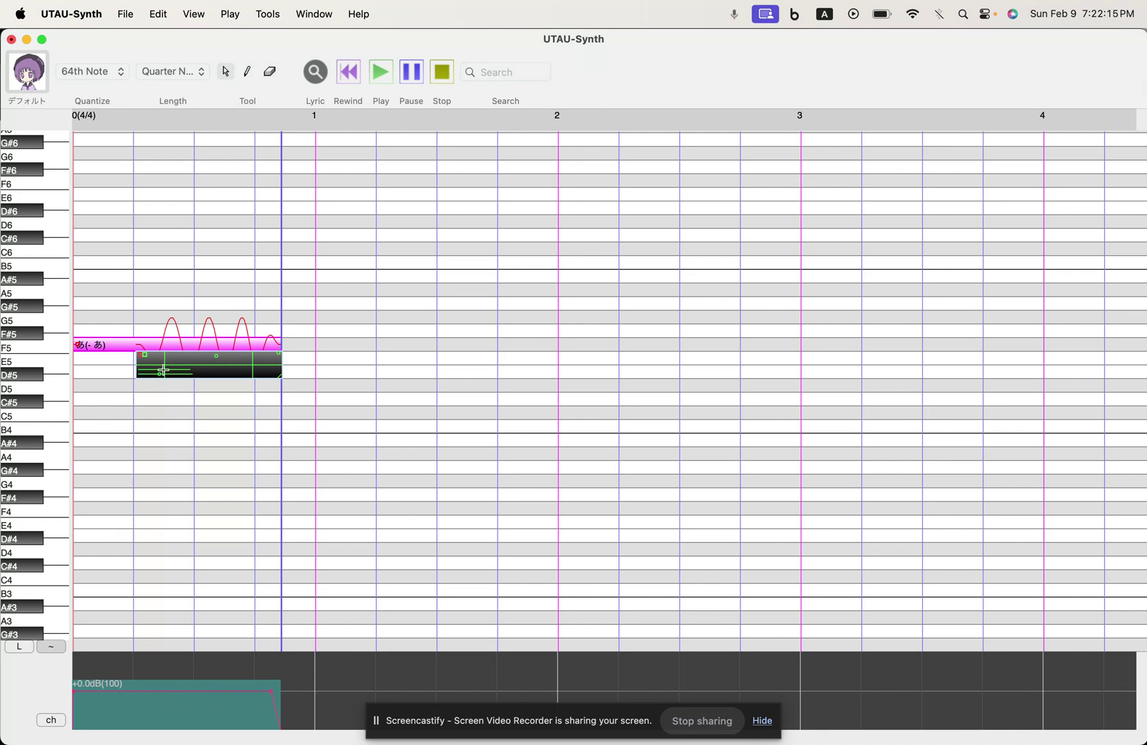
mouse_move(161, 366)
mouse_down()
mouse_move(183, 369)
mouse_move(142, 371)
mouse_up()
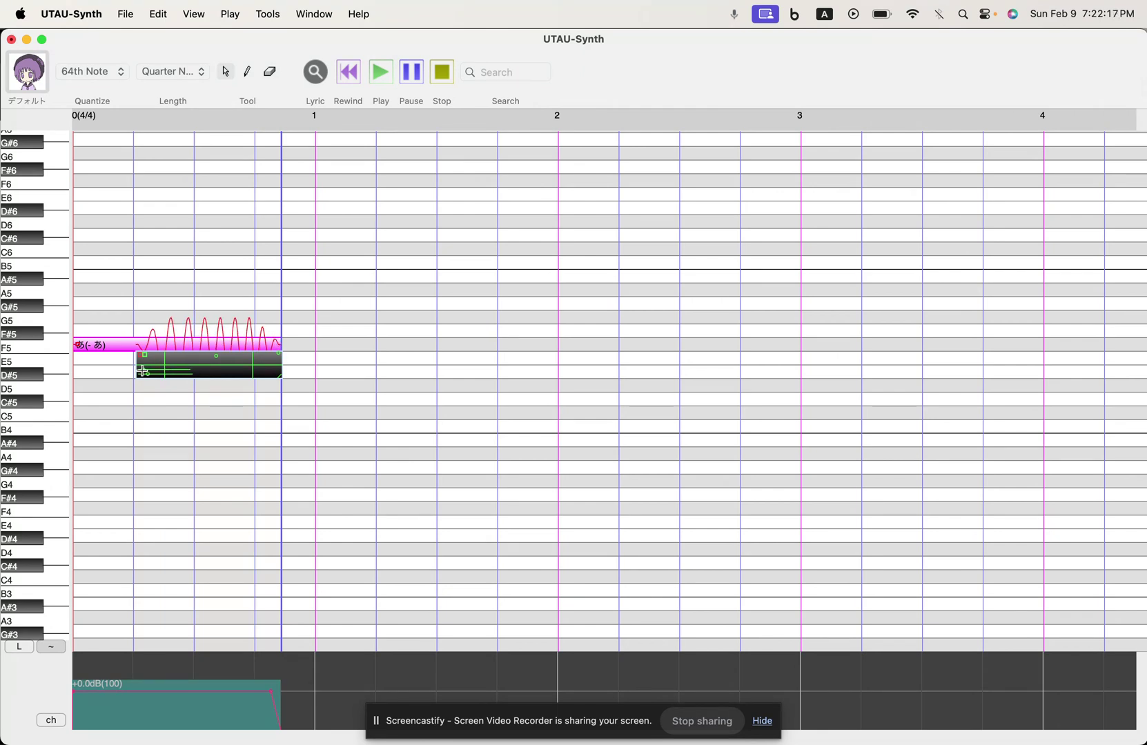
Replay the song from the start, then uncheck Vibrato on the F5 note.
click(349, 72)
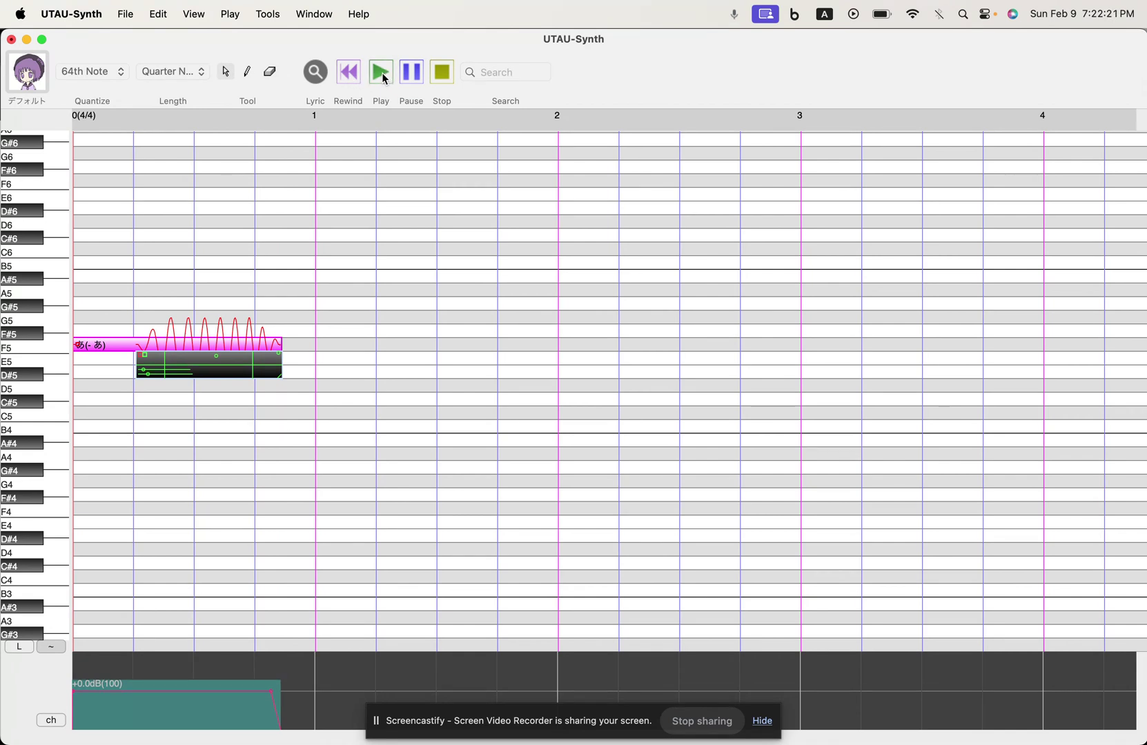
click(382, 72)
right_click(130, 347)
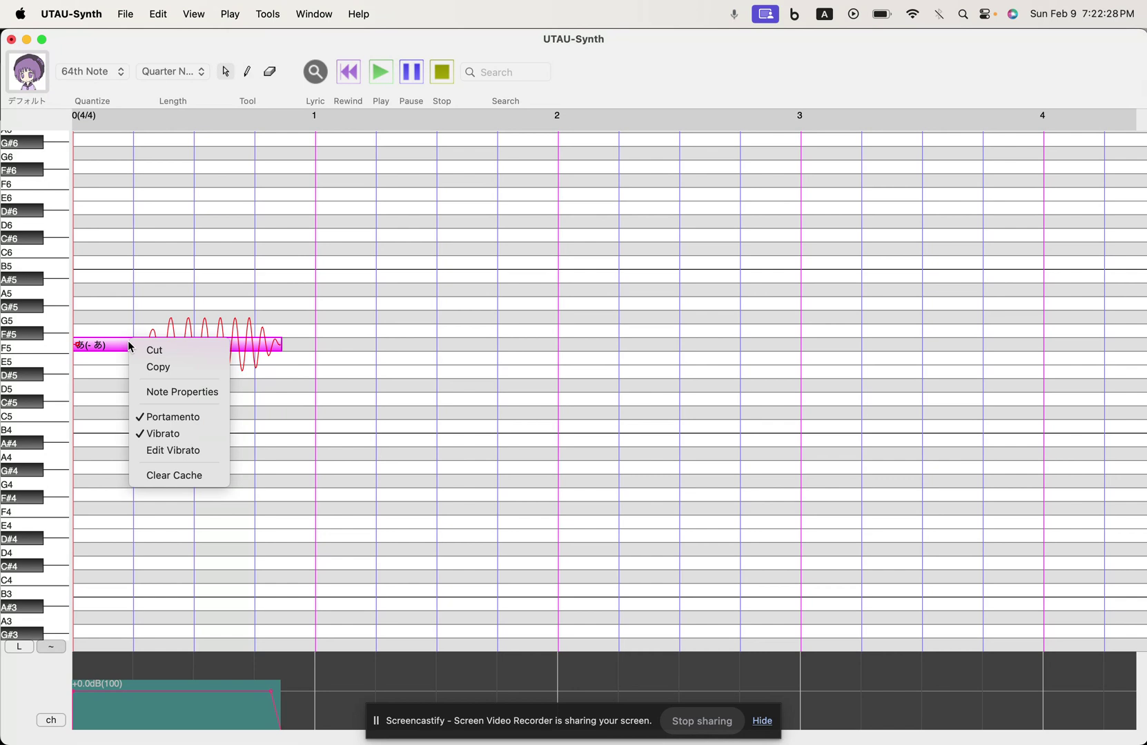
click(153, 442)
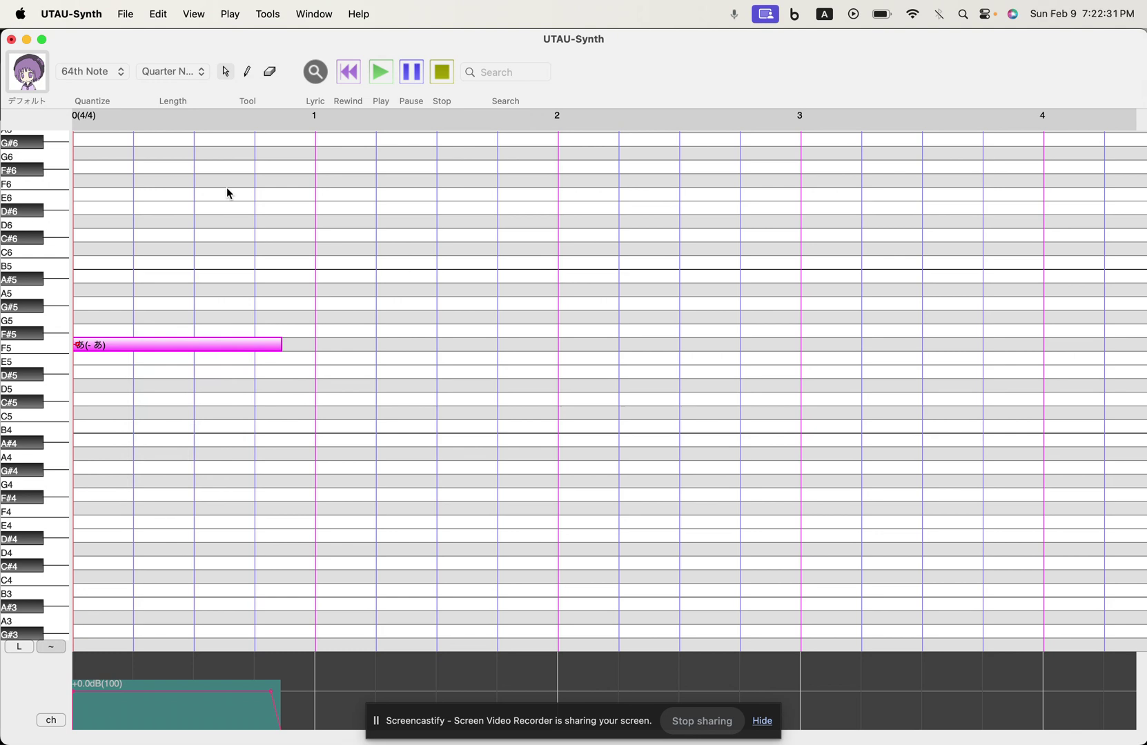
click(317, 72)
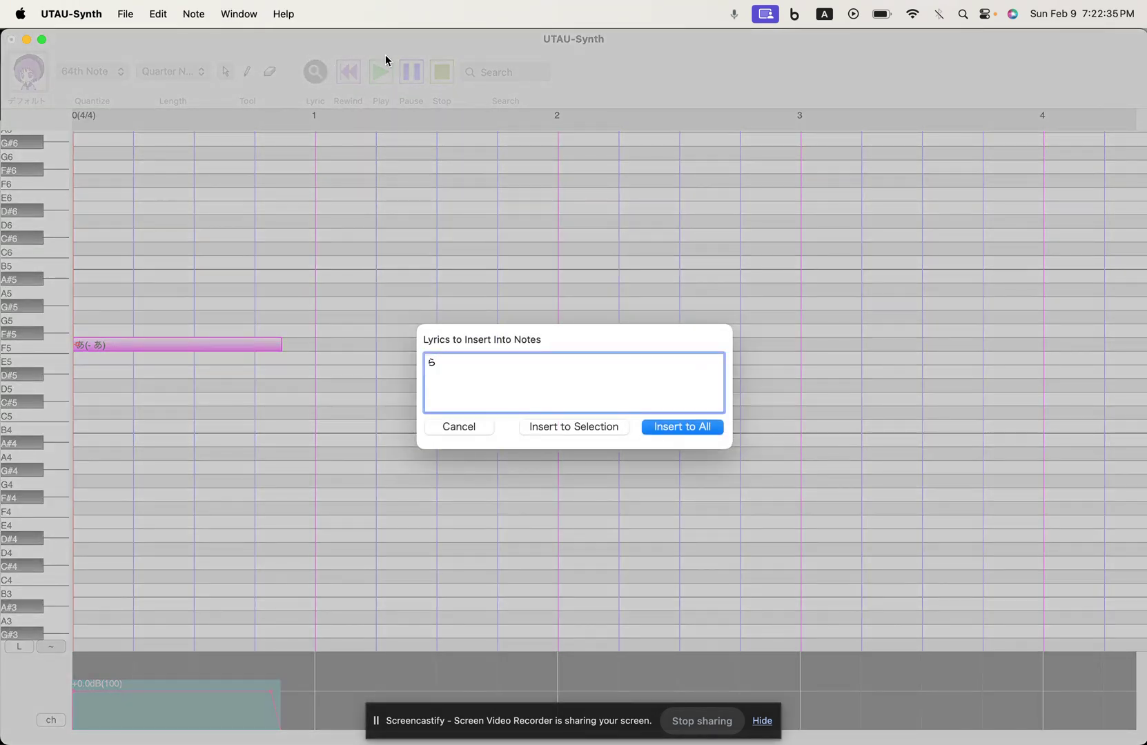
Replace the F5 note's lyric あ with the kana ば (typed as ba) and apply it to all notes.
key(BackSpace)
key(ctrl+space)
text(ba)
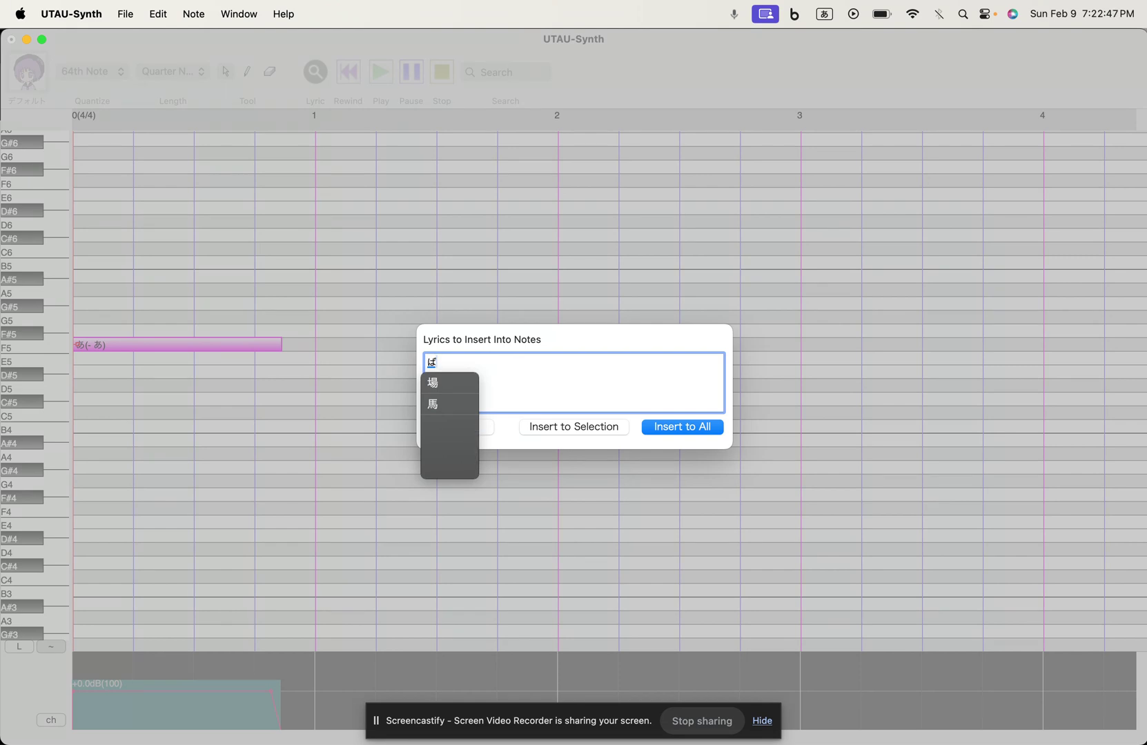
key(Return)
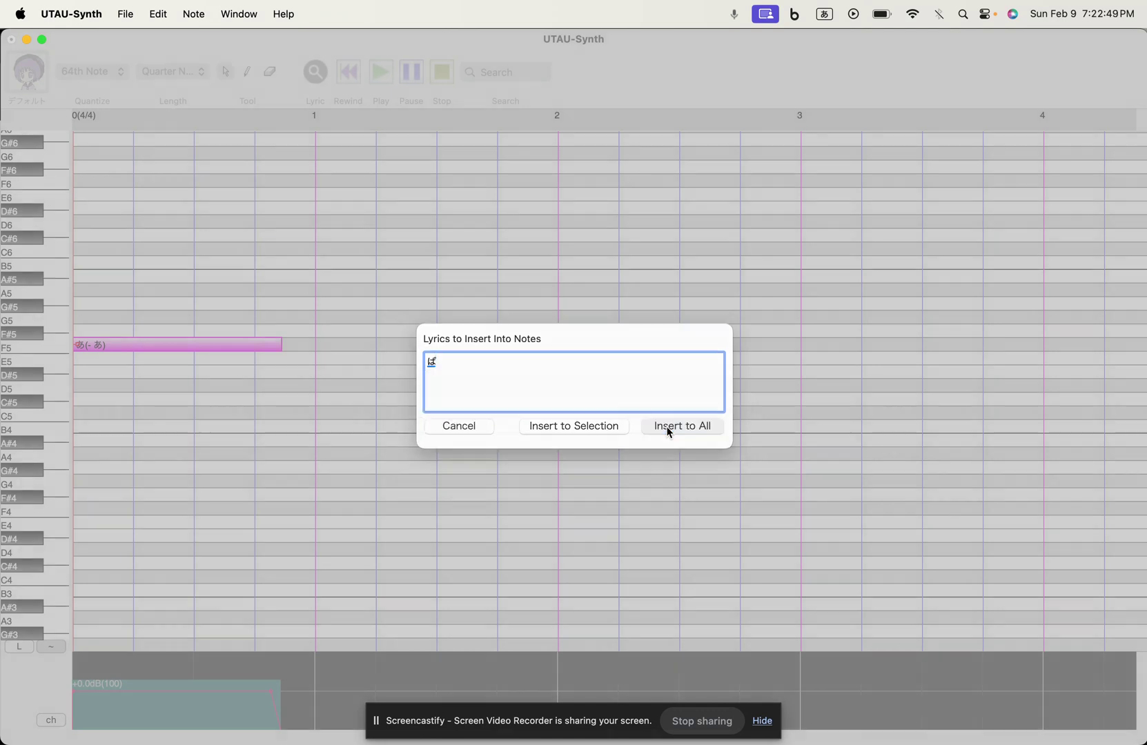
click(669, 427)
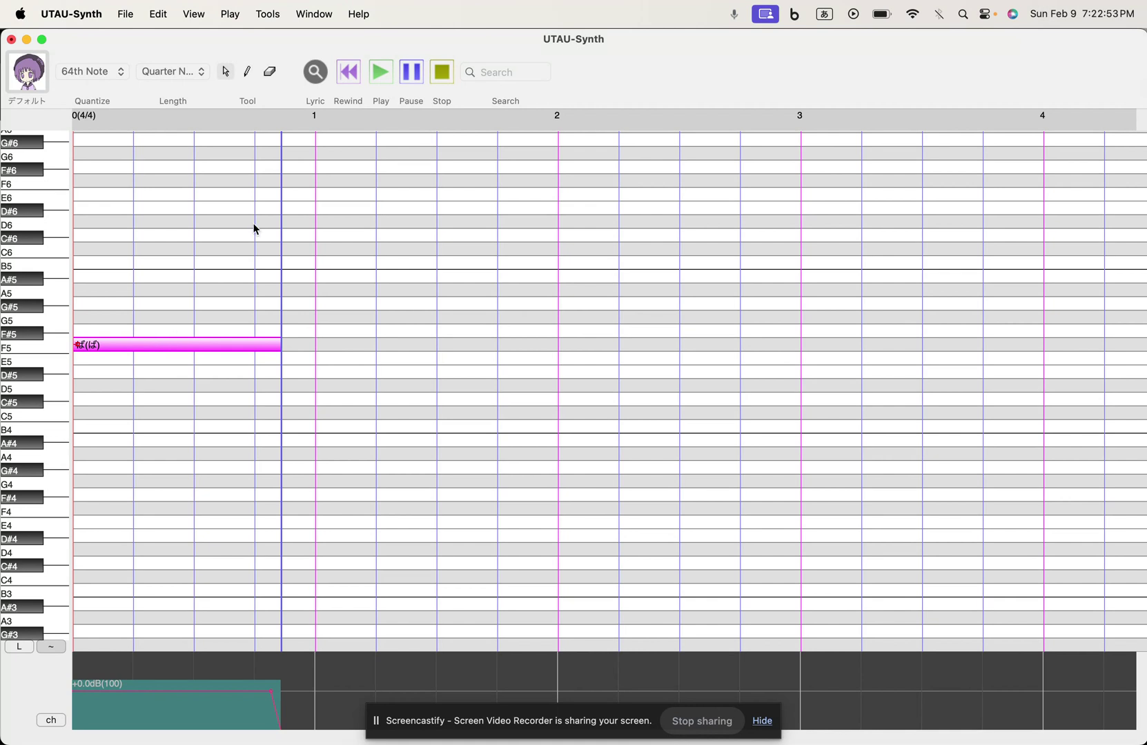
Play the song from the start, drag the ば note later and down to D#5, then delete it.
click(350, 73)
click(385, 73)
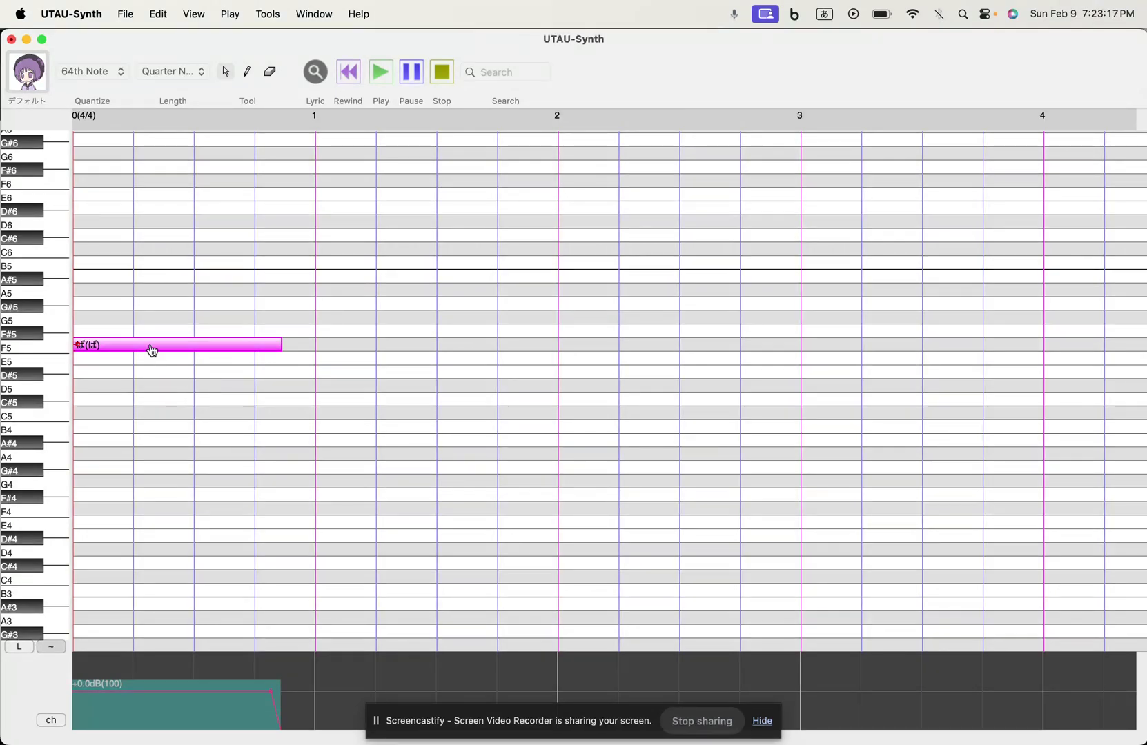
drag(152, 351, 251, 349)
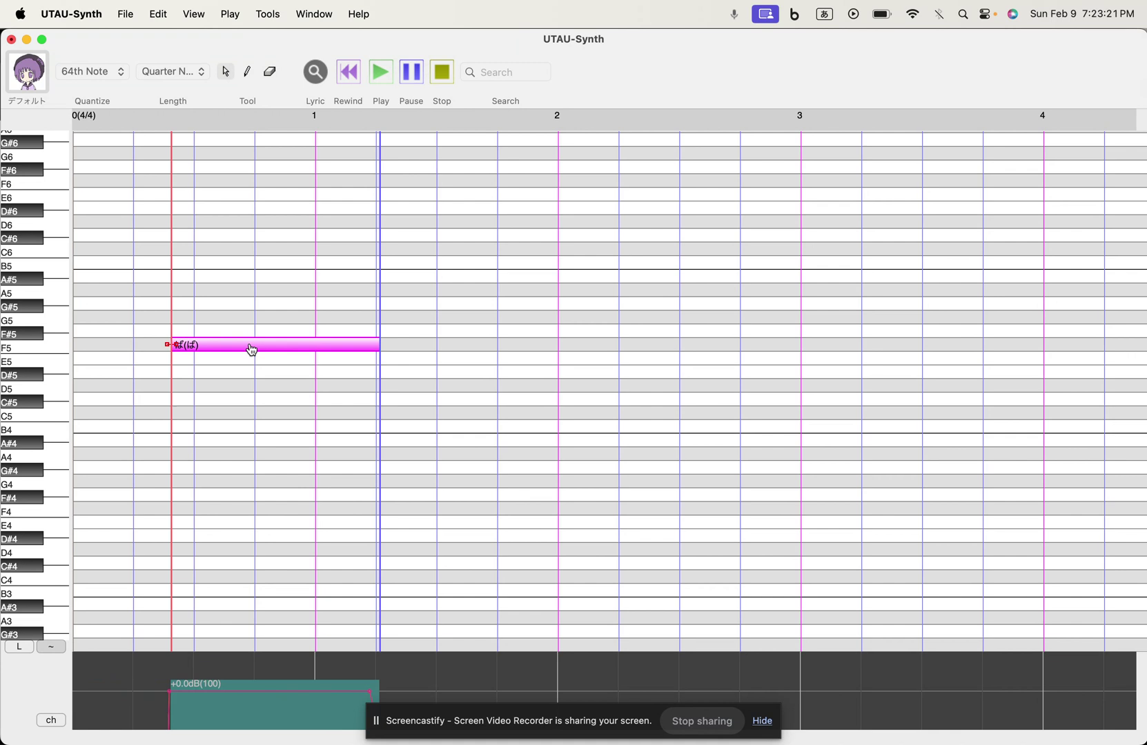
drag(252, 350, 194, 398)
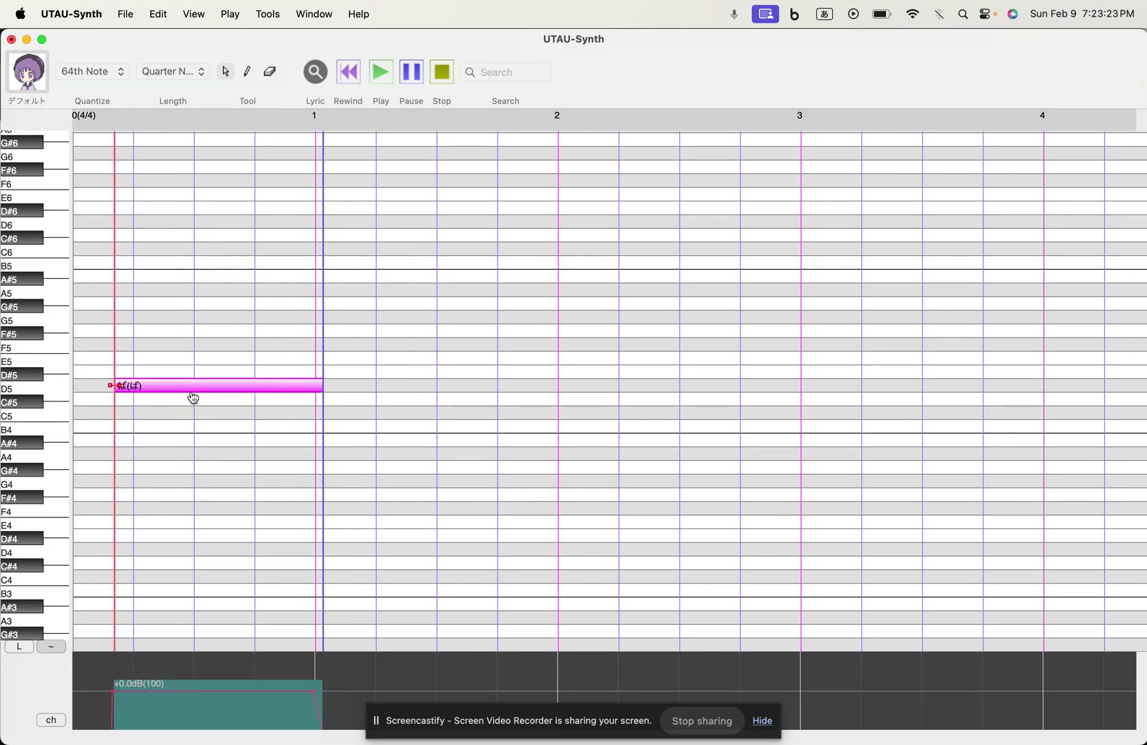
key(Delete)
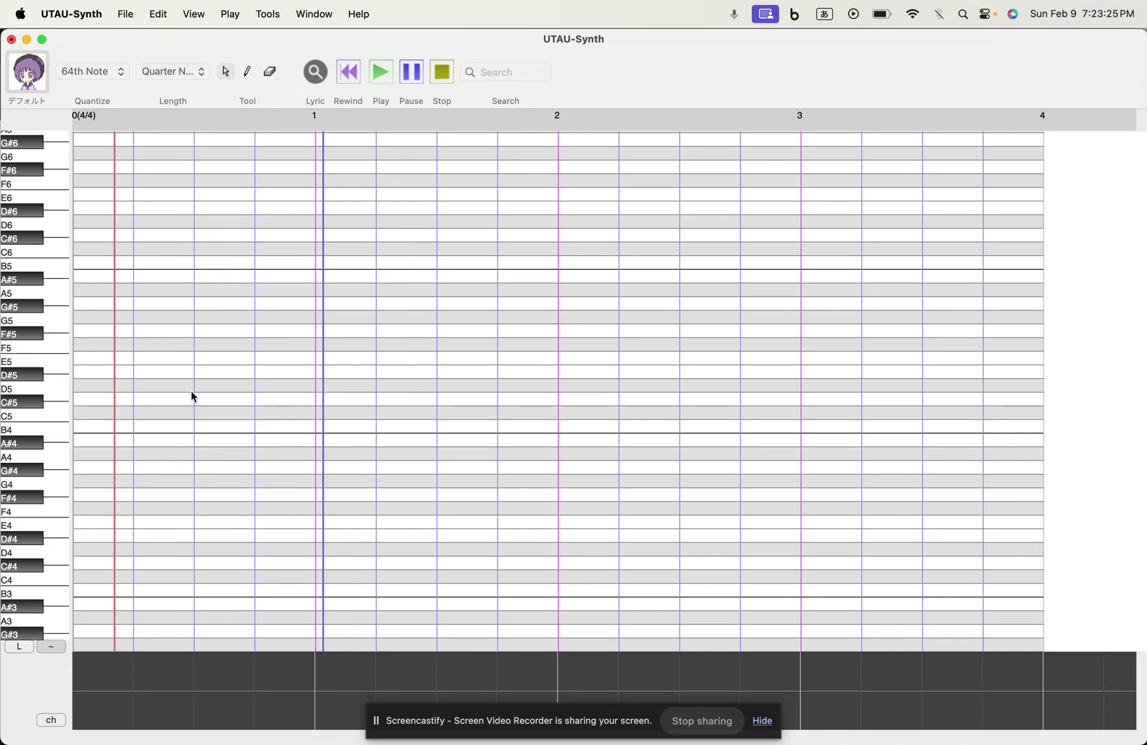